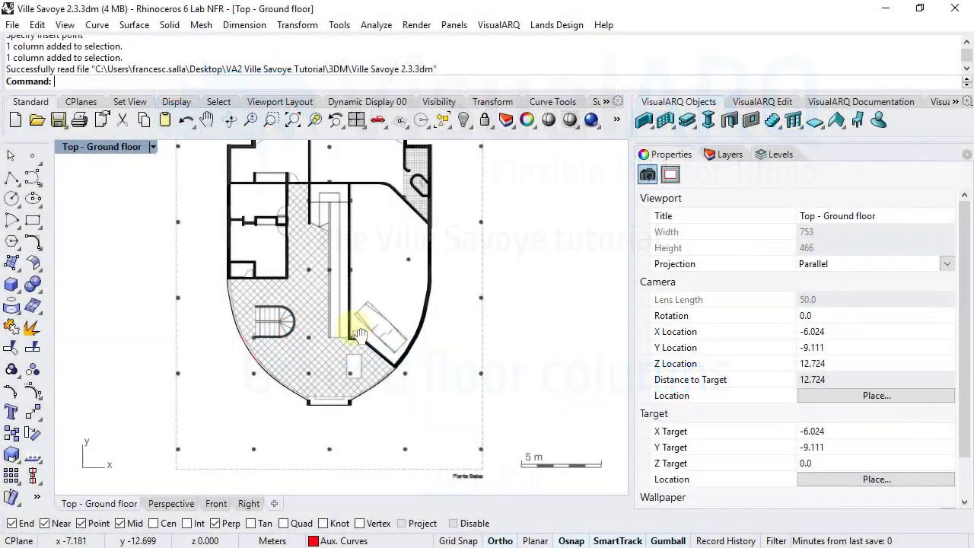
- Start a VisualARQ column with the Round style and a custom Other profile of radius 0.075
scroll(243, 391, up, 5)
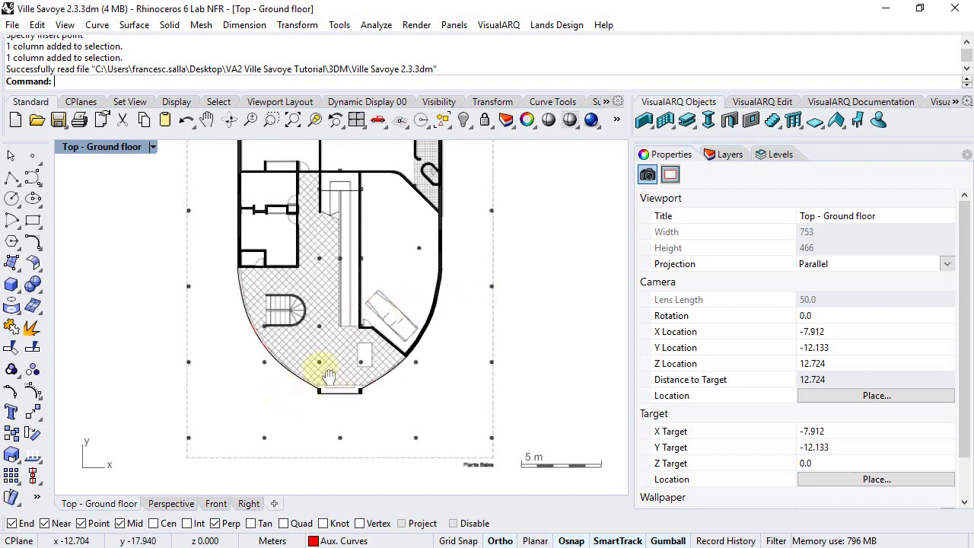
scroll(243, 401, up, 3)
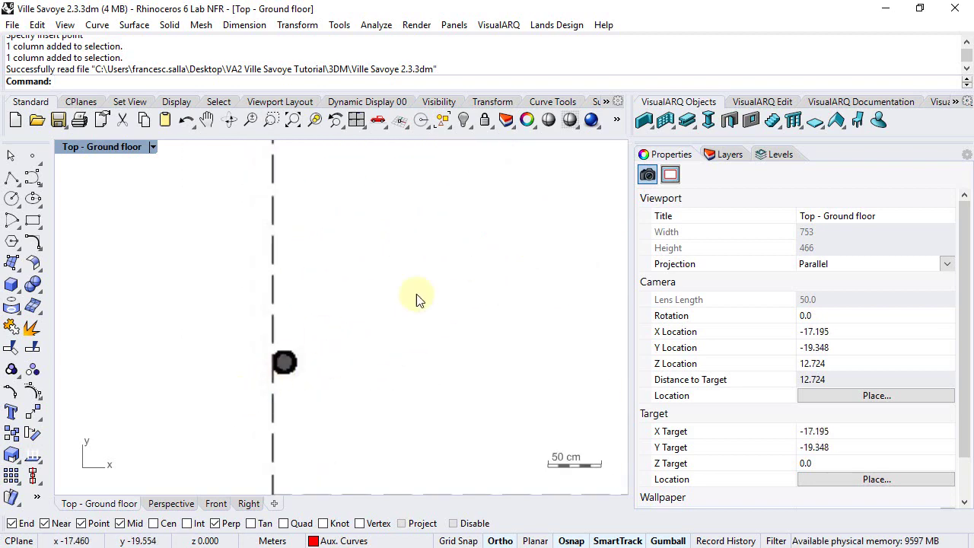
click(710, 122)
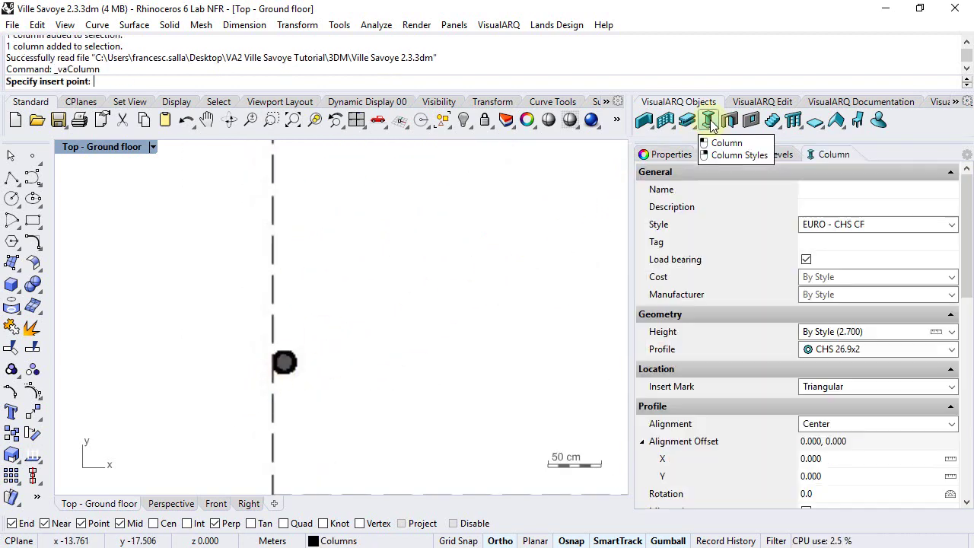
click(951, 228)
drag(951, 254, 955, 274)
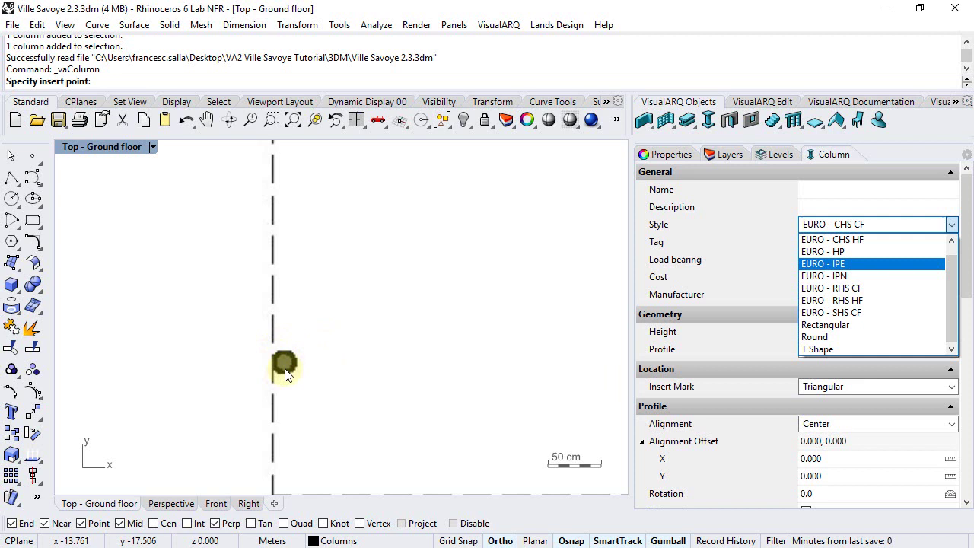
click(822, 339)
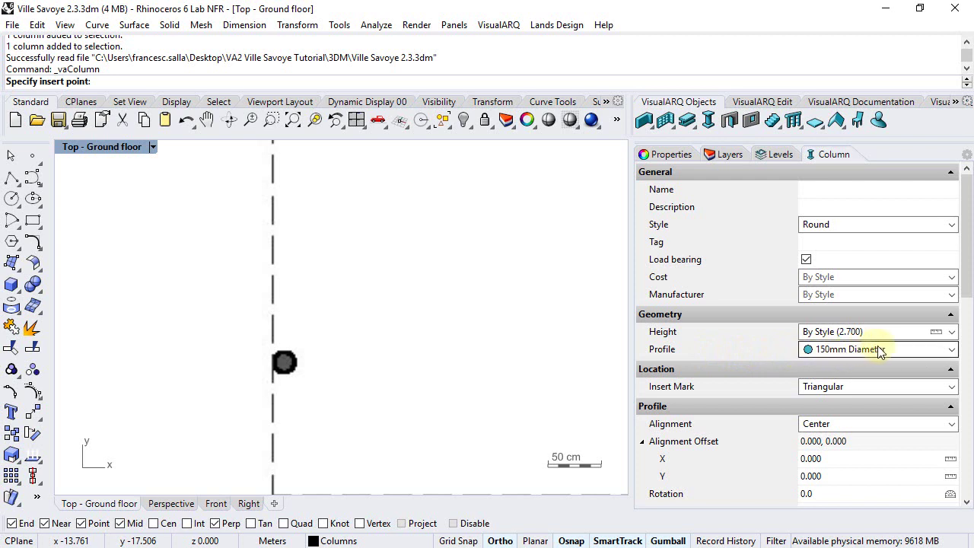
click(951, 350)
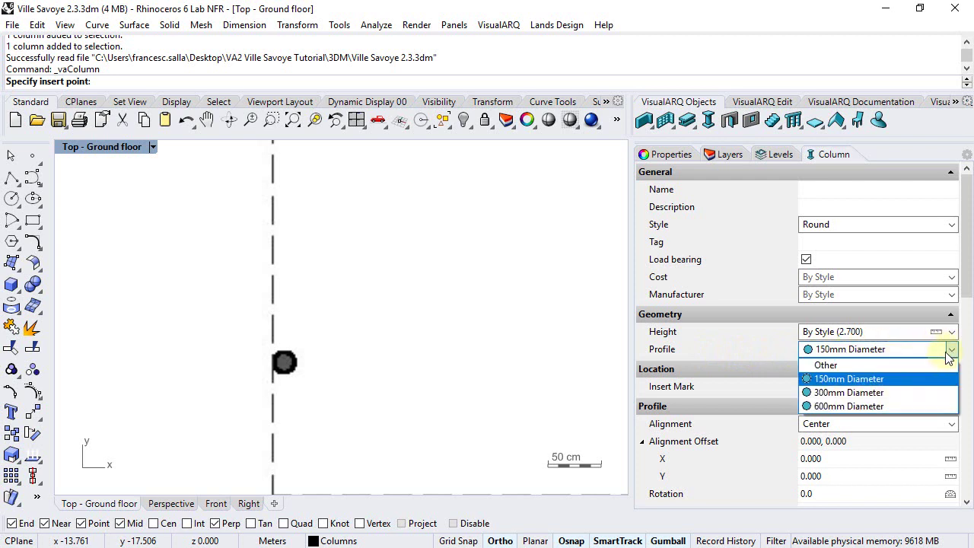
click(822, 365)
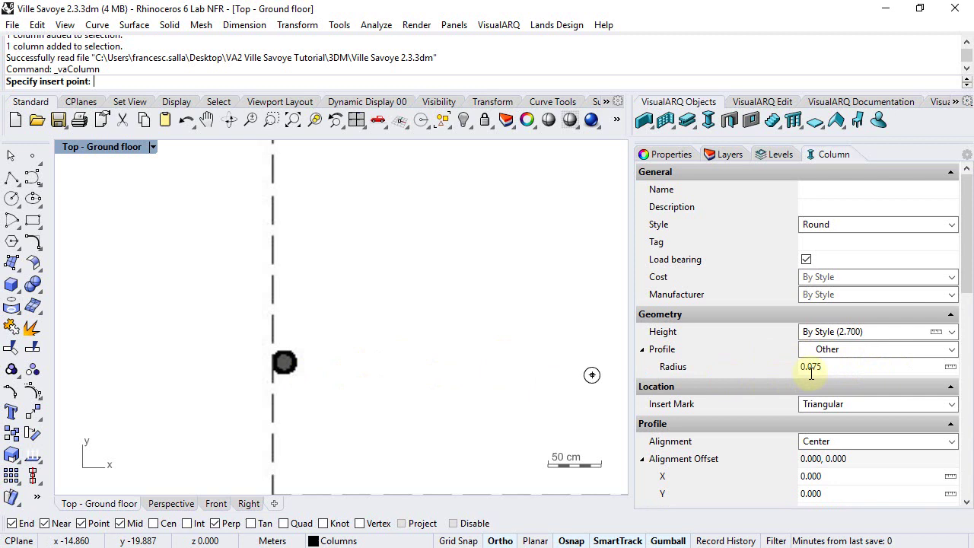
- Measure the column radius on the plan, centre to edge, giving 0.100
click(951, 368)
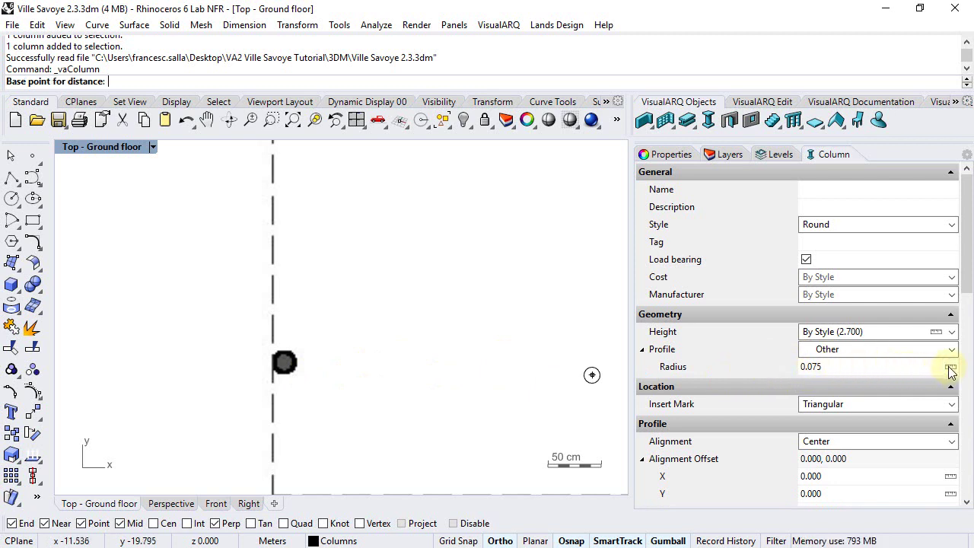
scroll(267, 377, up, 6)
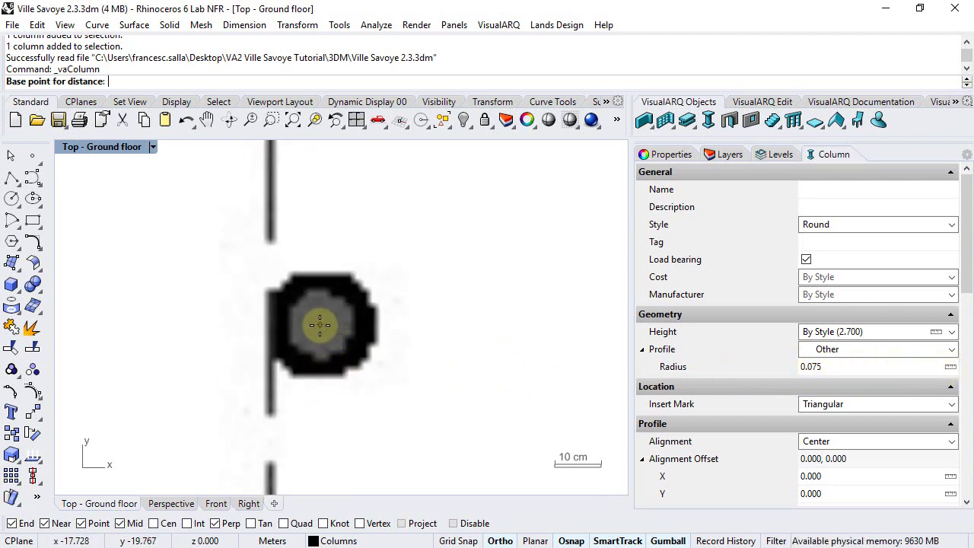
click(320, 326)
click(368, 325)
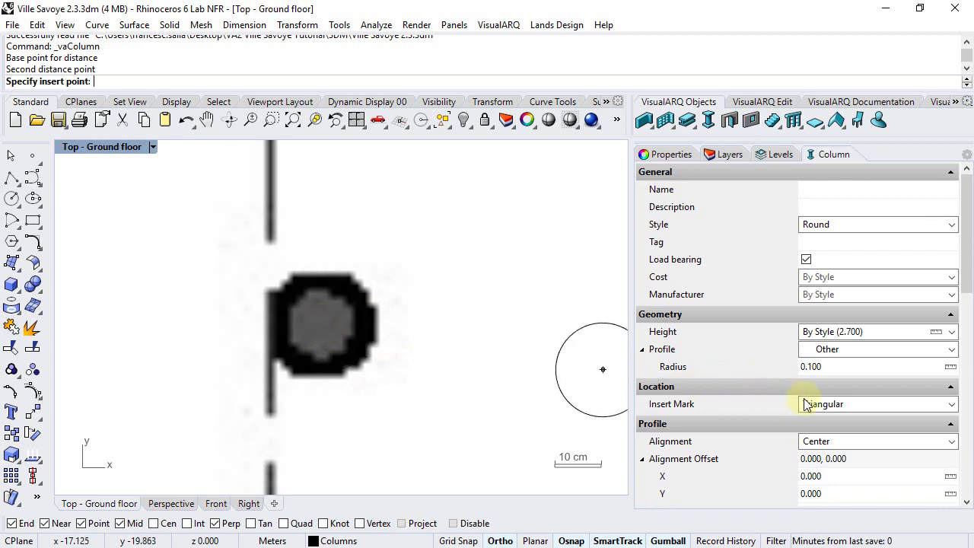
- Set alignment to Middle Left and place the column against the wall, pointing right
click(952, 441)
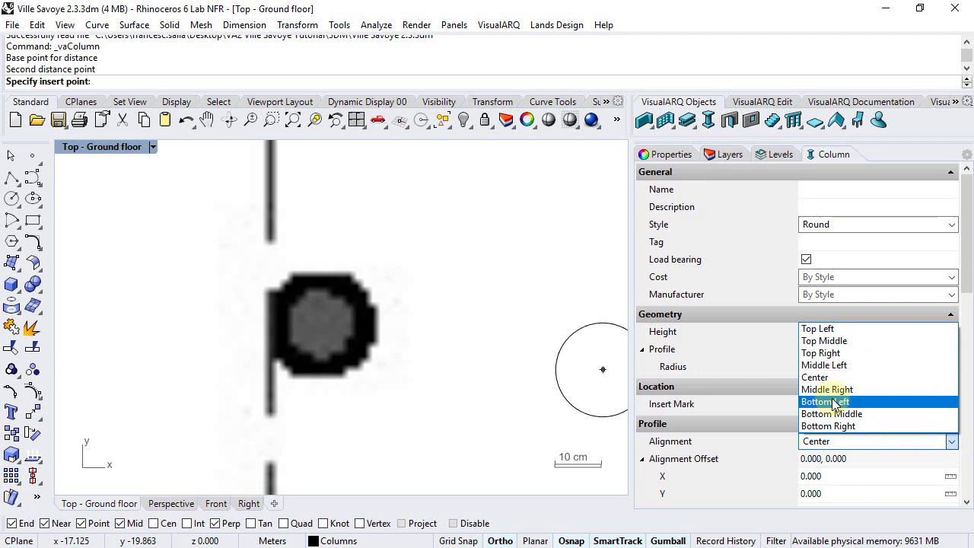
click(832, 366)
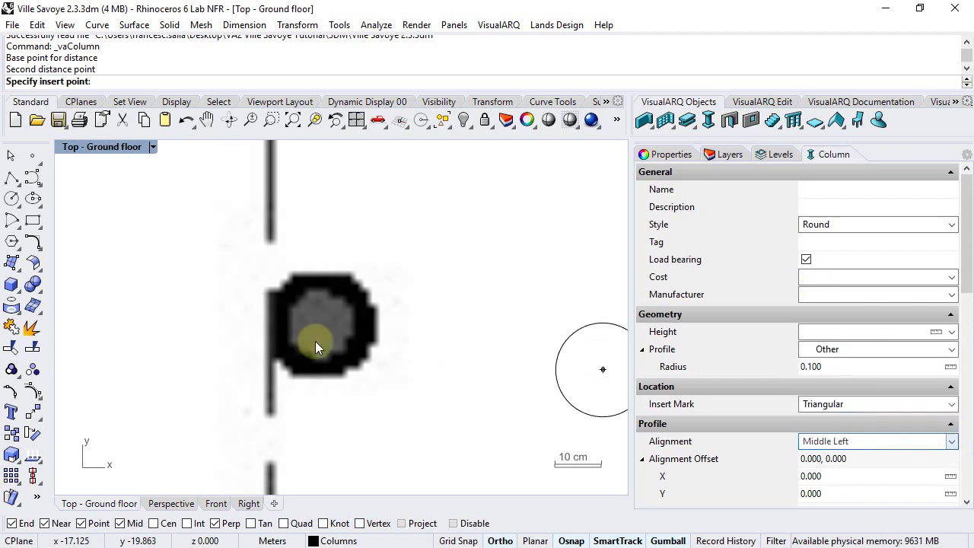
click(272, 326)
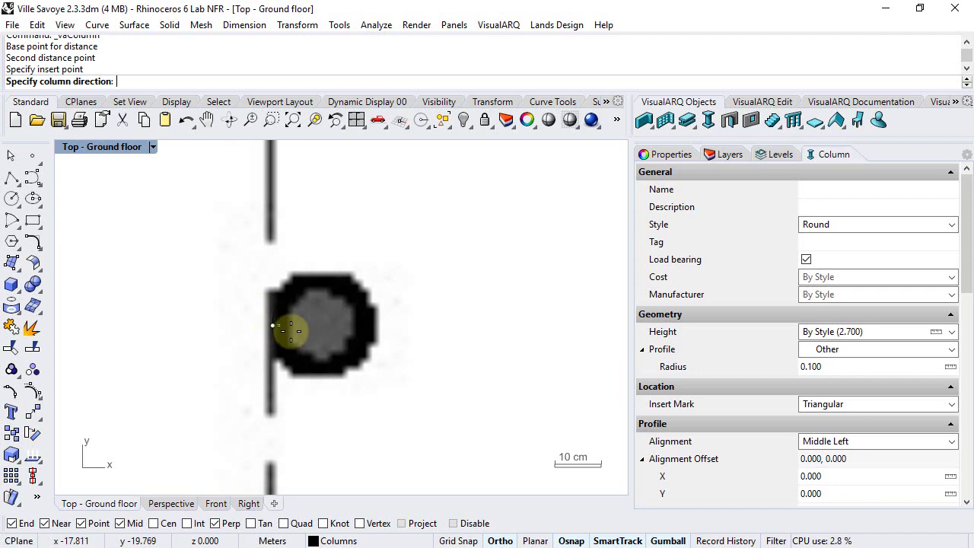
click(423, 331)
key(Escape)
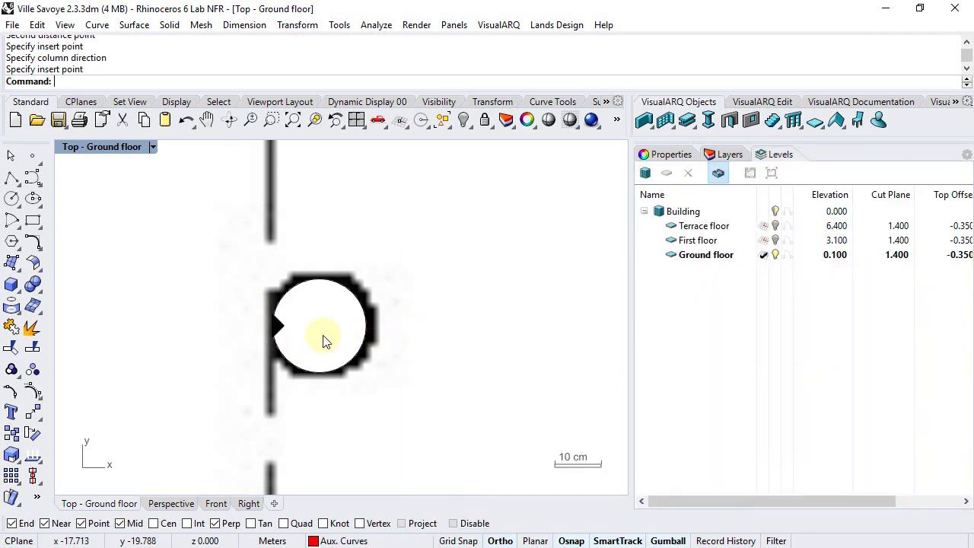
- Set the new round column's Insert Mark property to None, then deselect it
click(282, 332)
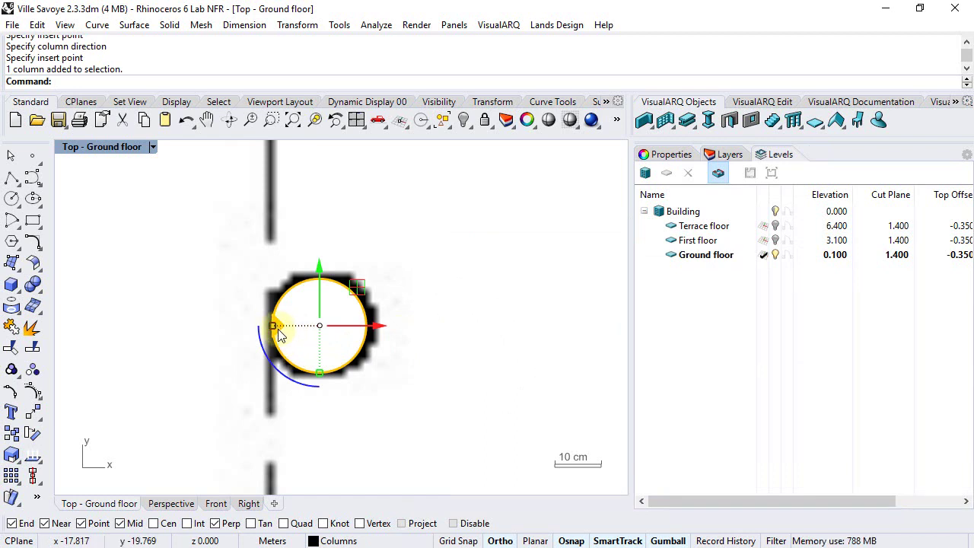
click(666, 154)
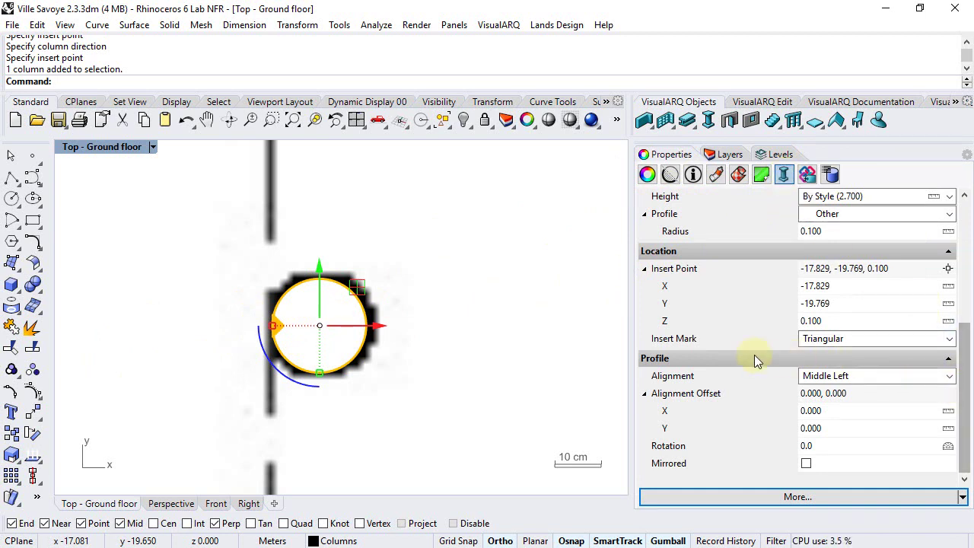
click(948, 338)
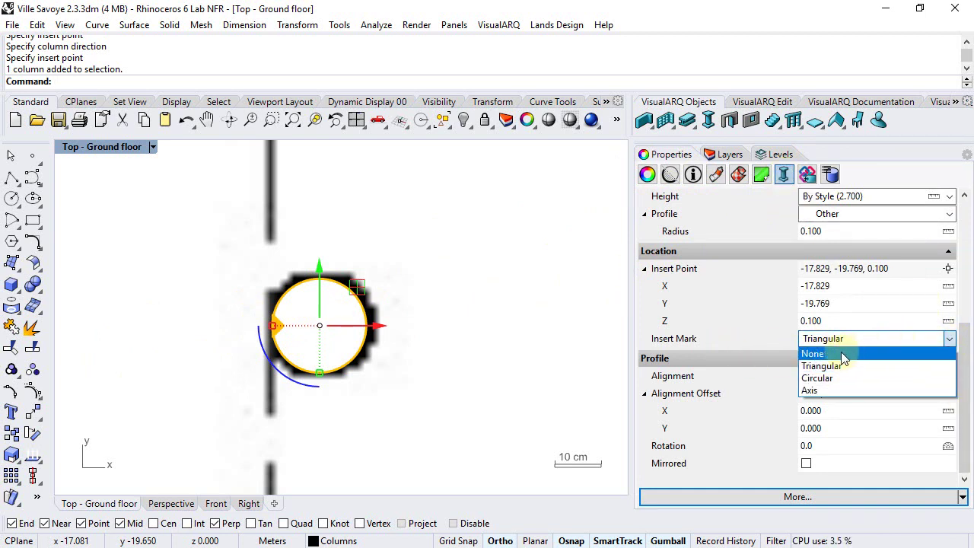
click(841, 353)
click(489, 372)
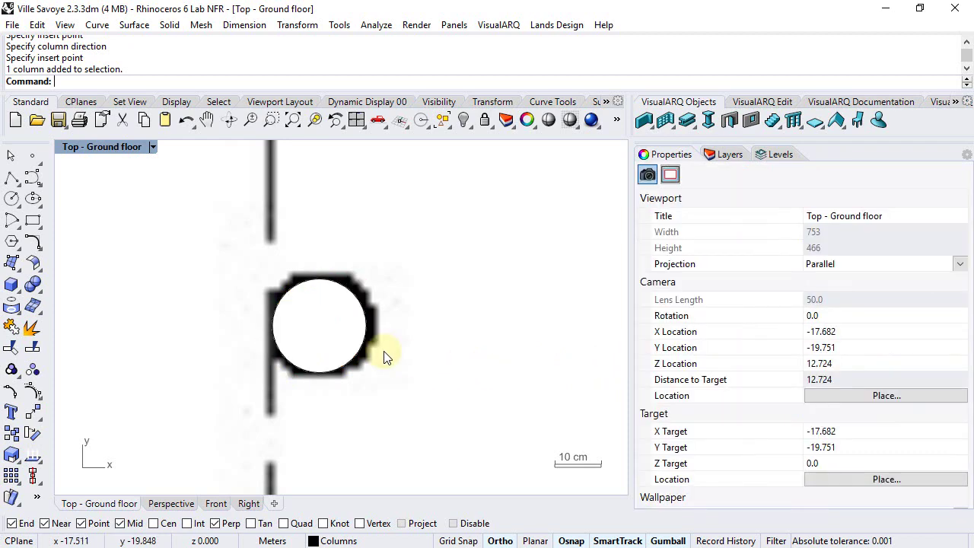
scroll(217, 319, down, 5)
scroll(210, 331, down, 5)
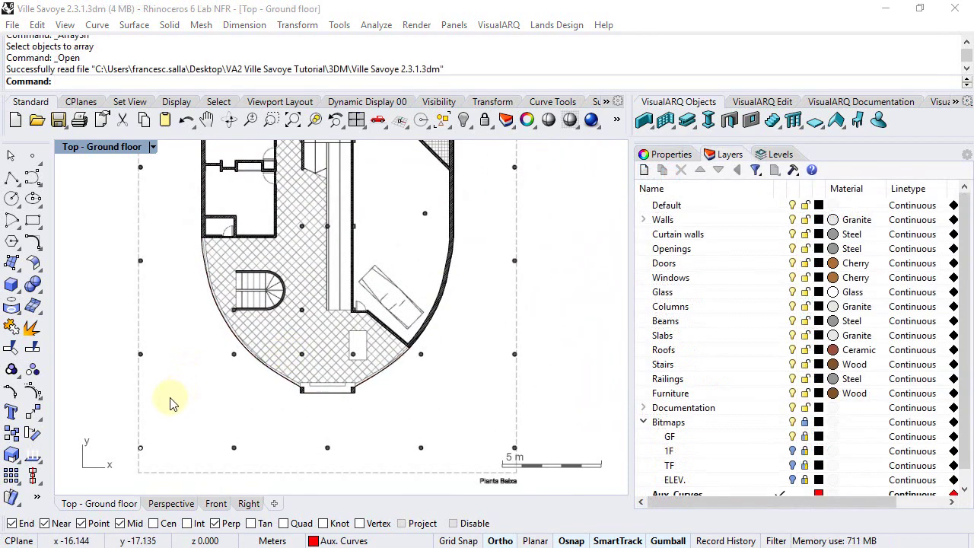
- Select the lower-left column, dismiss the array tools, and bring up the surface-creation toolbar
click(142, 449)
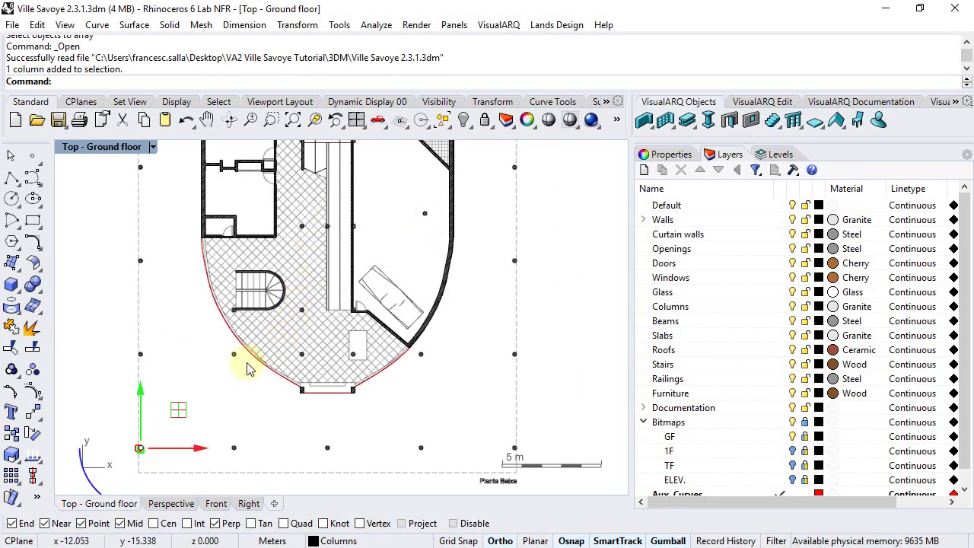
key(Down)
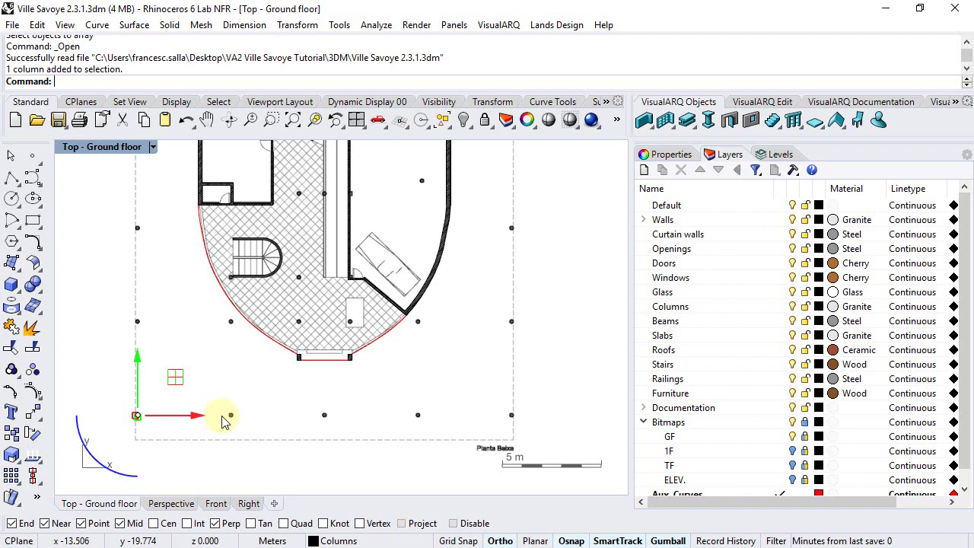
click(16, 479)
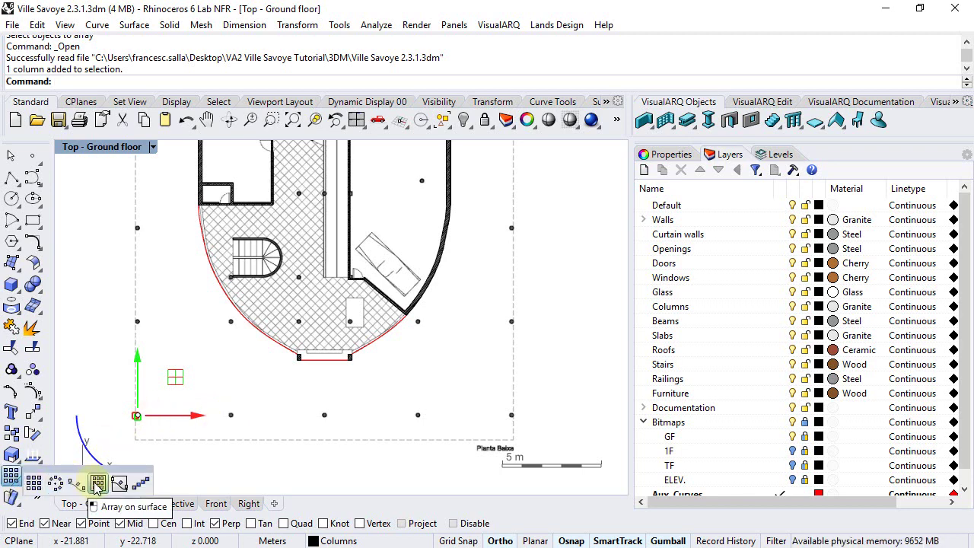
click(231, 399)
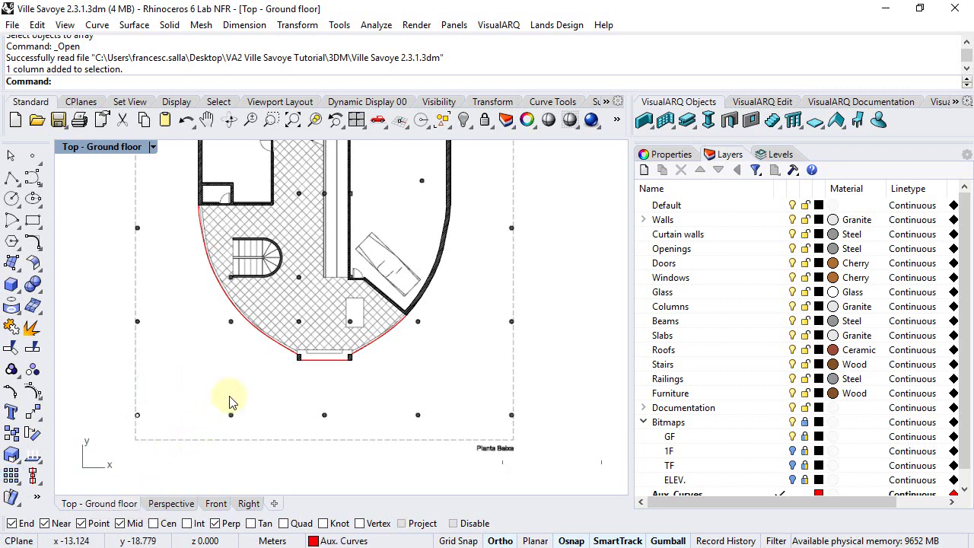
right_drag(231, 399, 216, 377)
click(21, 273)
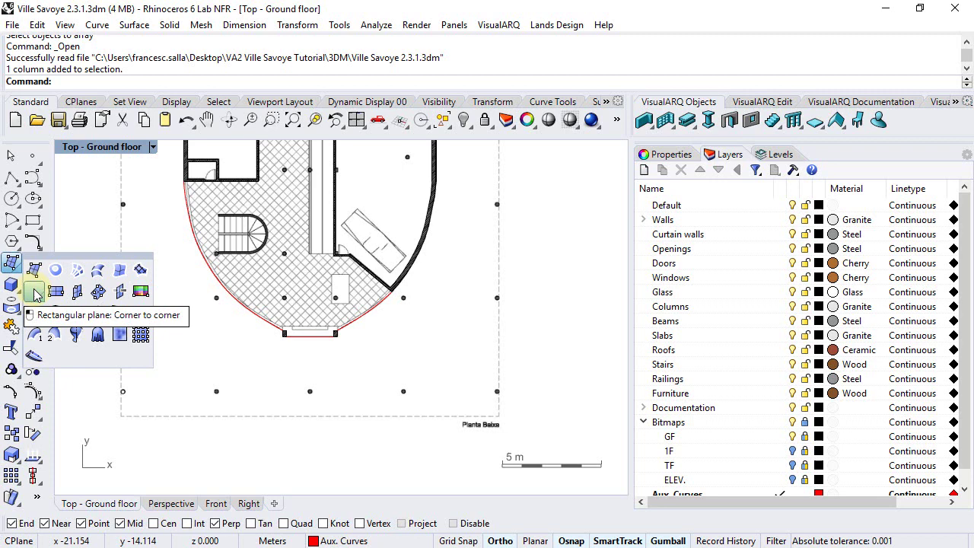
- Start a corner-to-corner plane with Int snap on, first corner at the column
click(34, 292)
scroll(106, 392, up, 3)
scroll(110, 399, up, 5)
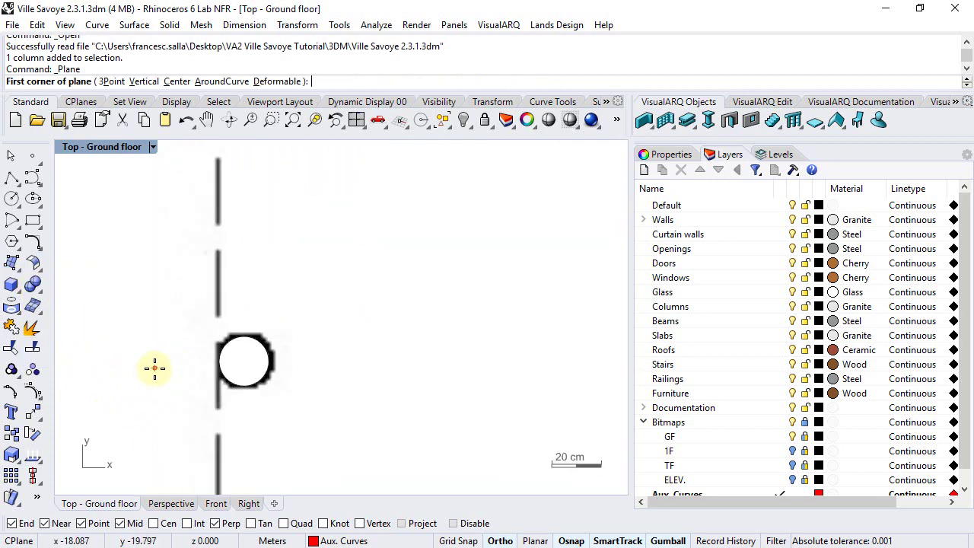
click(187, 523)
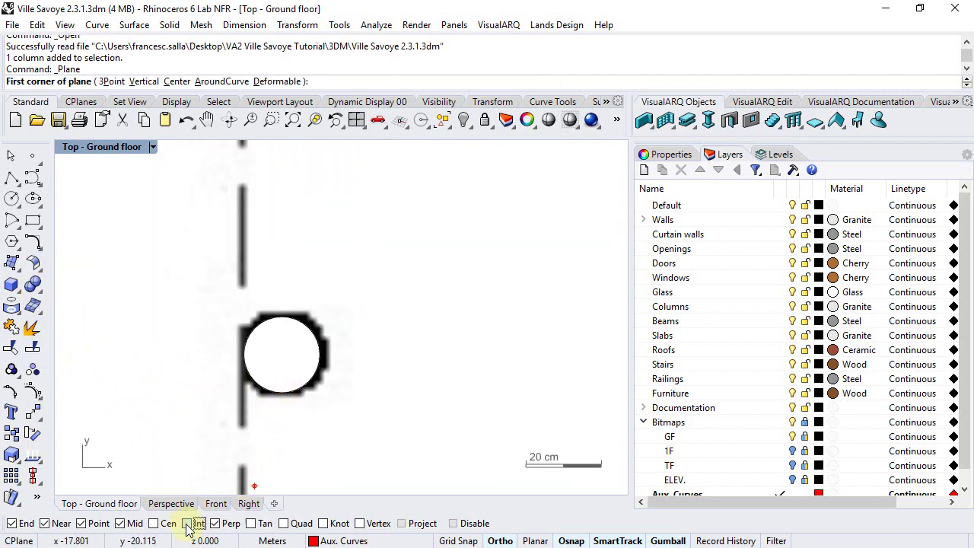
click(282, 393)
- Hide the GF bitmap layer and set the plane's opposite corner at the wall-line intersection
scroll(281, 418, down, 3)
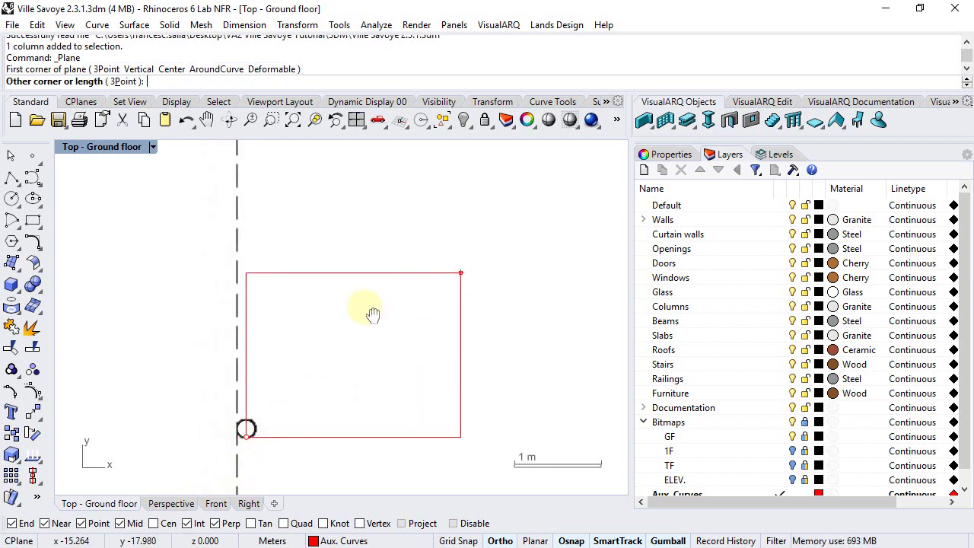
right_drag(369, 311, 254, 343)
scroll(261, 342, down, 4)
scroll(354, 183, up, 5)
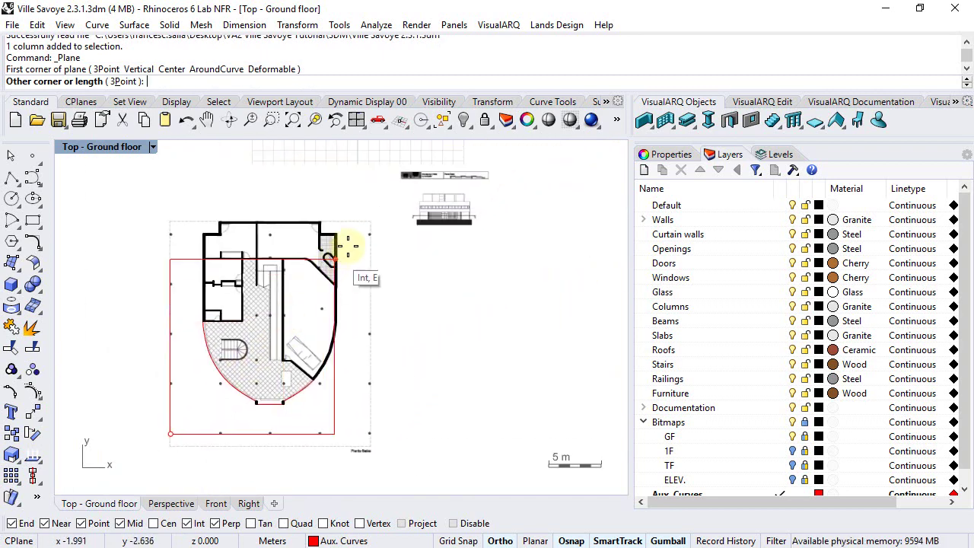
scroll(434, 223, up, 2)
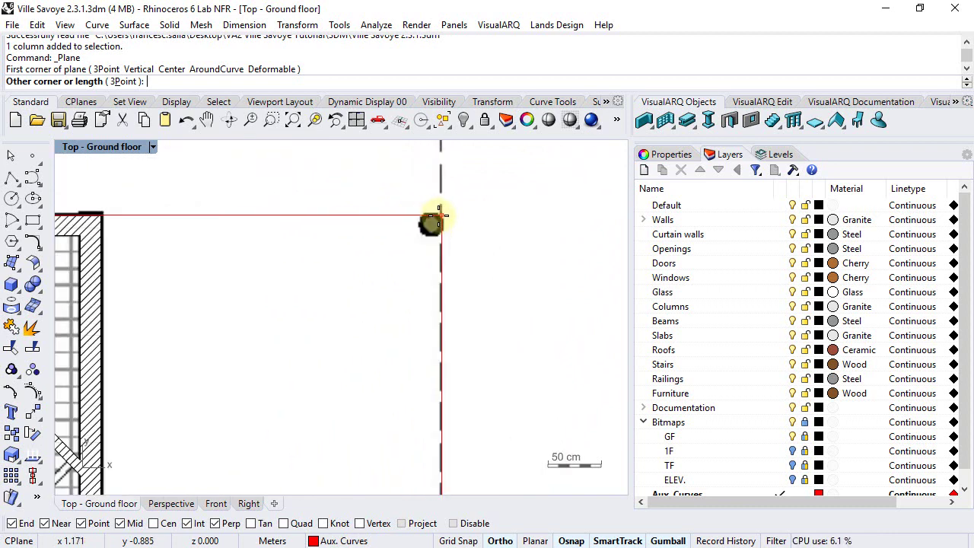
right_drag(446, 224, 456, 227)
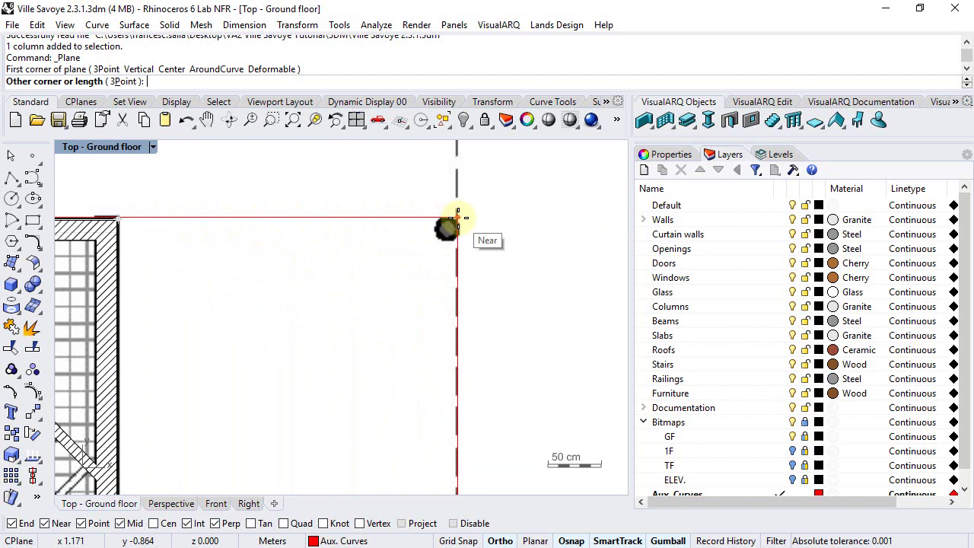
click(790, 436)
click(792, 437)
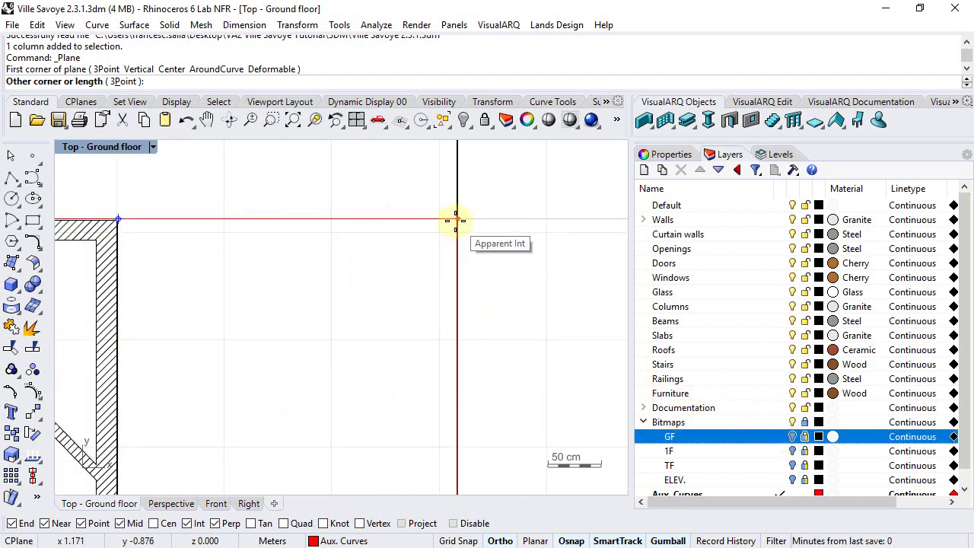
click(455, 220)
- Show the GF plan bitmap again and select the new plane
scroll(458, 222, down, 3)
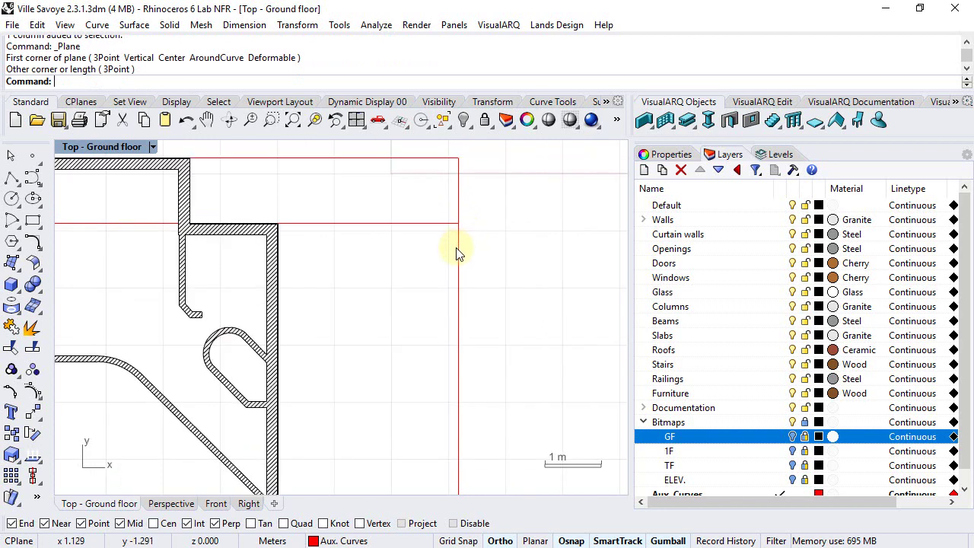
click(792, 438)
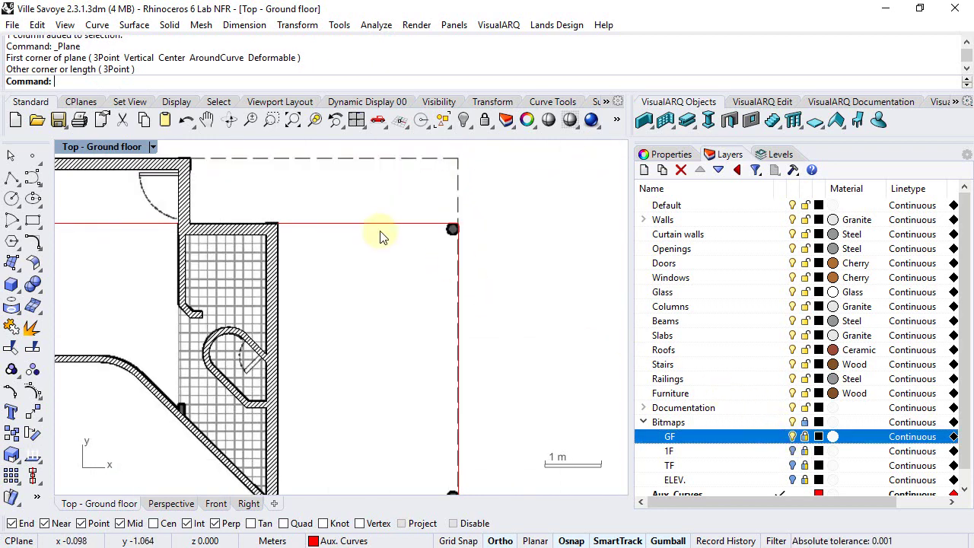
click(401, 228)
- Turn on the plane's control points and move both top corners -0.2 in Y
scroll(342, 257, down, 5)
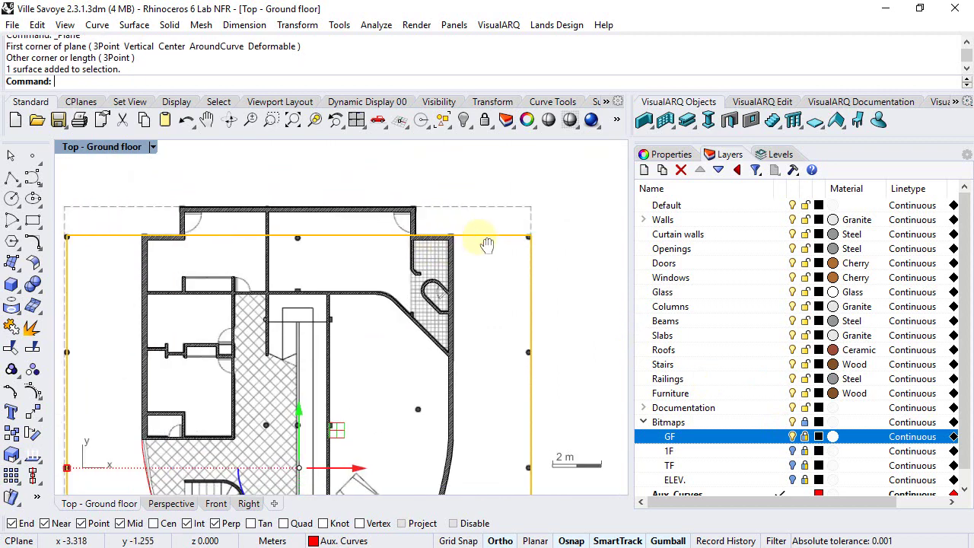
click(33, 390)
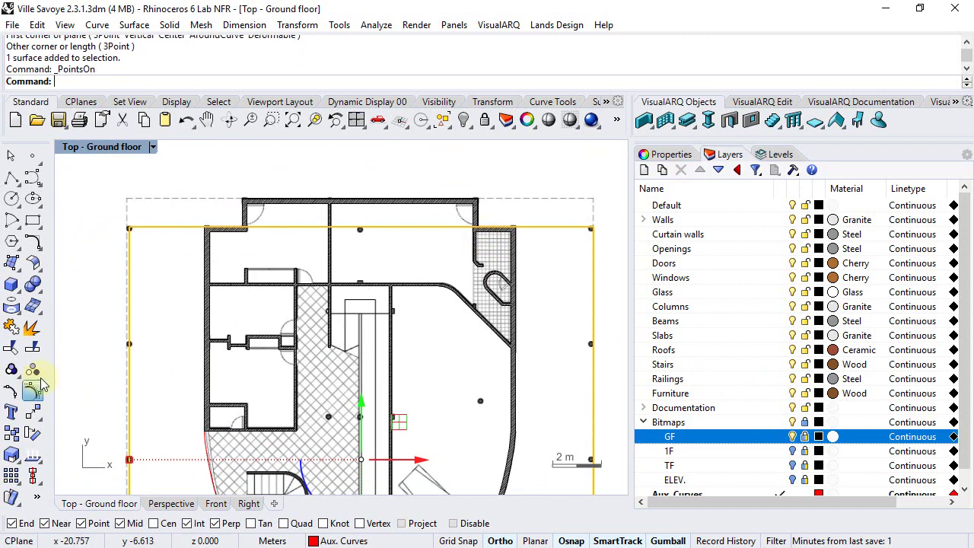
click(130, 228)
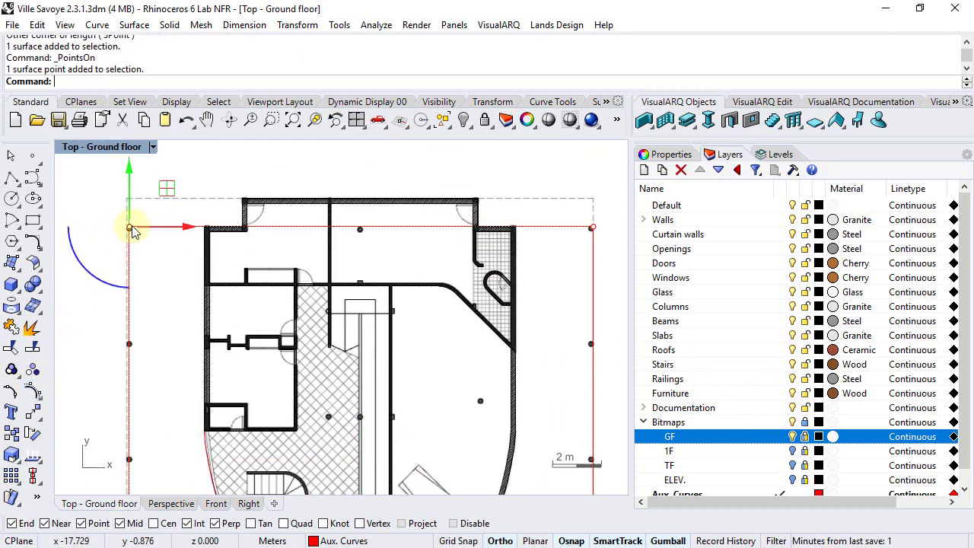
shift+click(593, 229)
scroll(304, 209, up, 3)
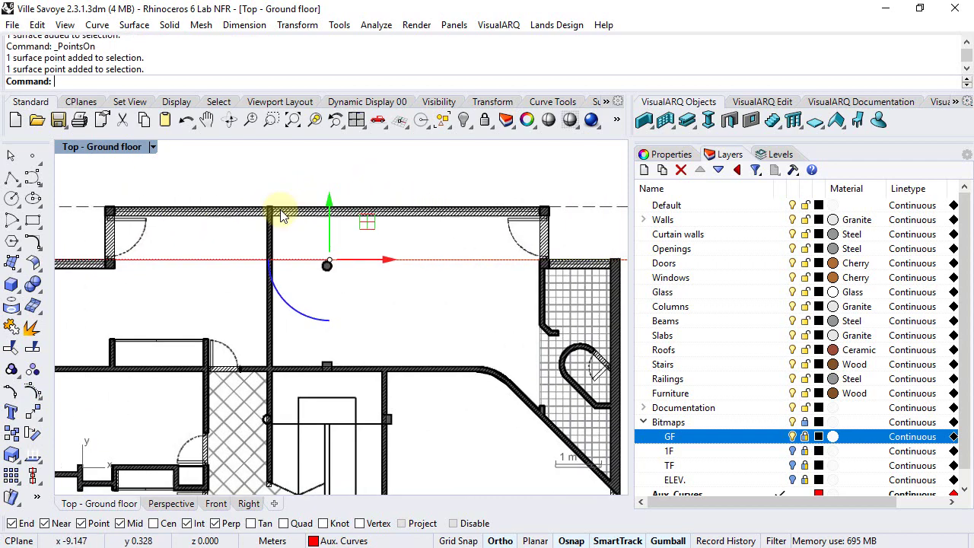
scroll(312, 229, up, 3)
click(317, 237)
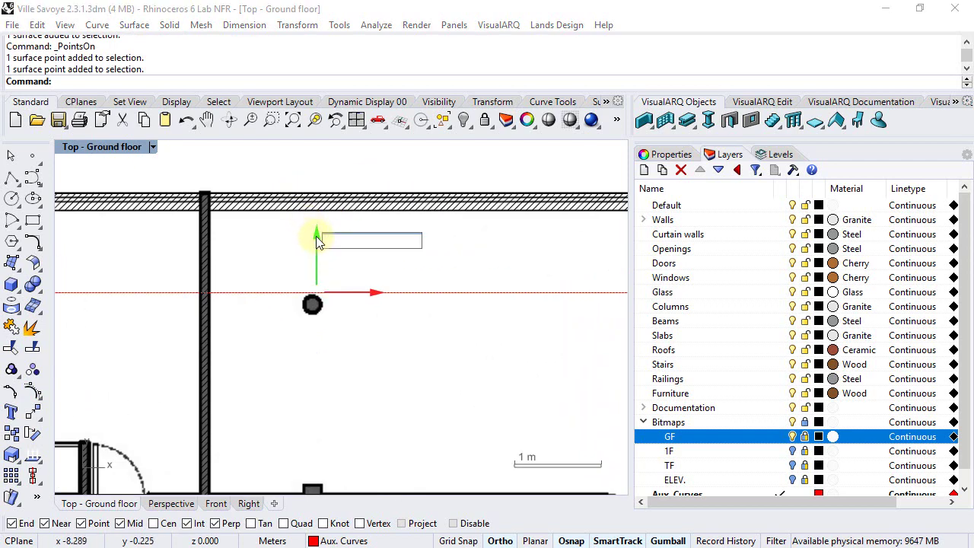
text(-)
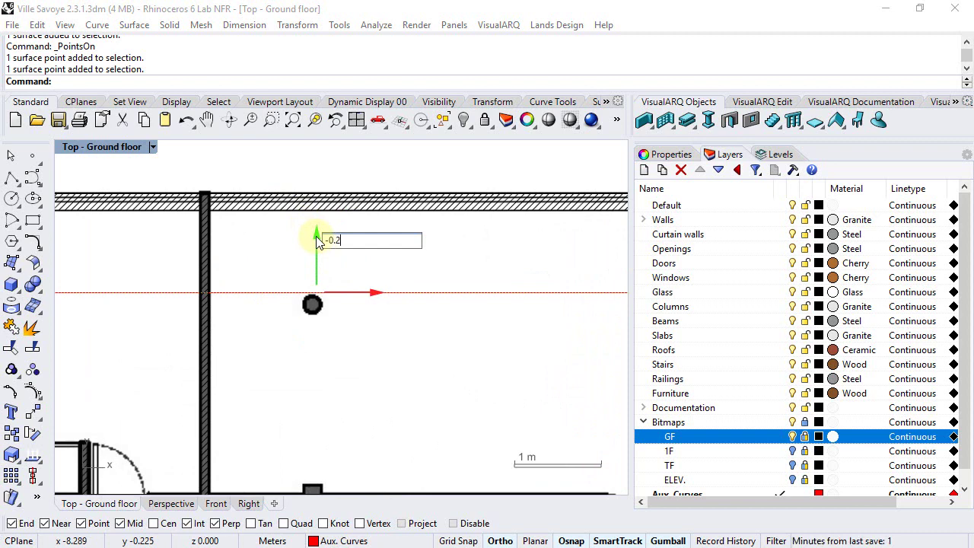
text(0.2)
key(Return)
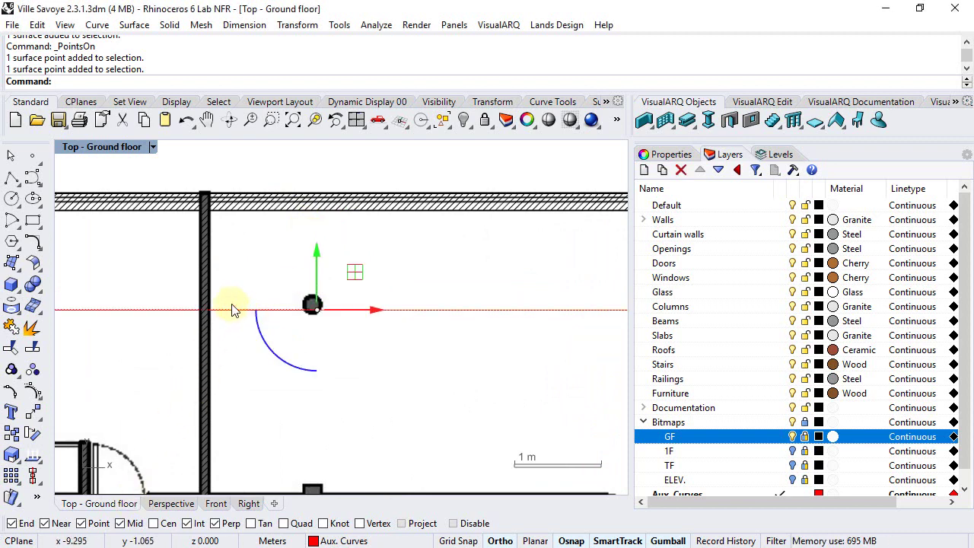
- Drag the lower-right control point up to the bottom perimeter columns
scroll(233, 310, down, 5)
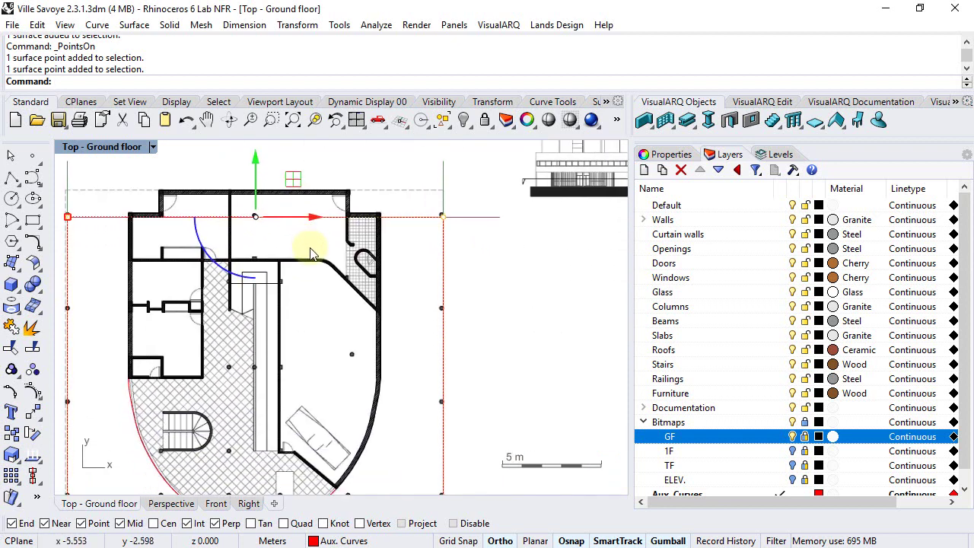
key(Left)
key(Down)
key(Down)
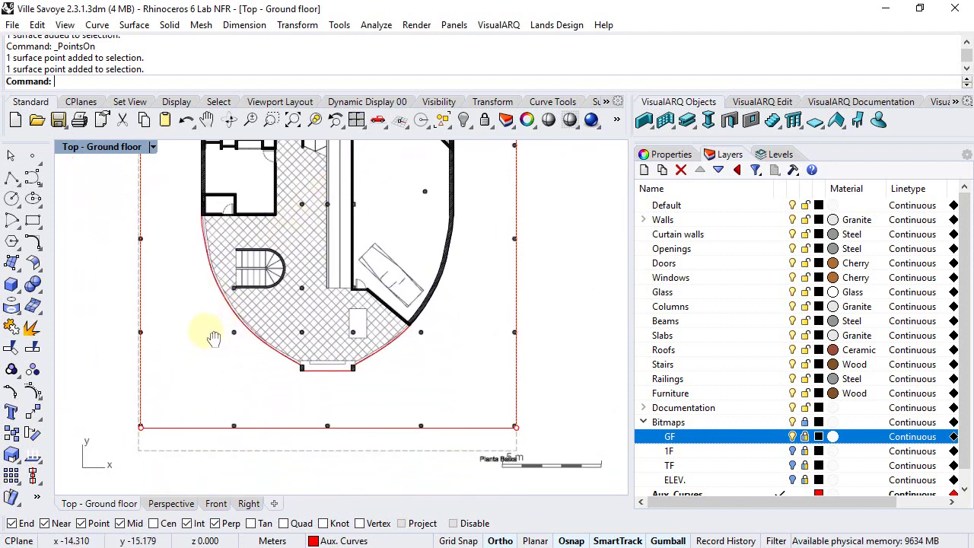
key(Down)
key(Down)
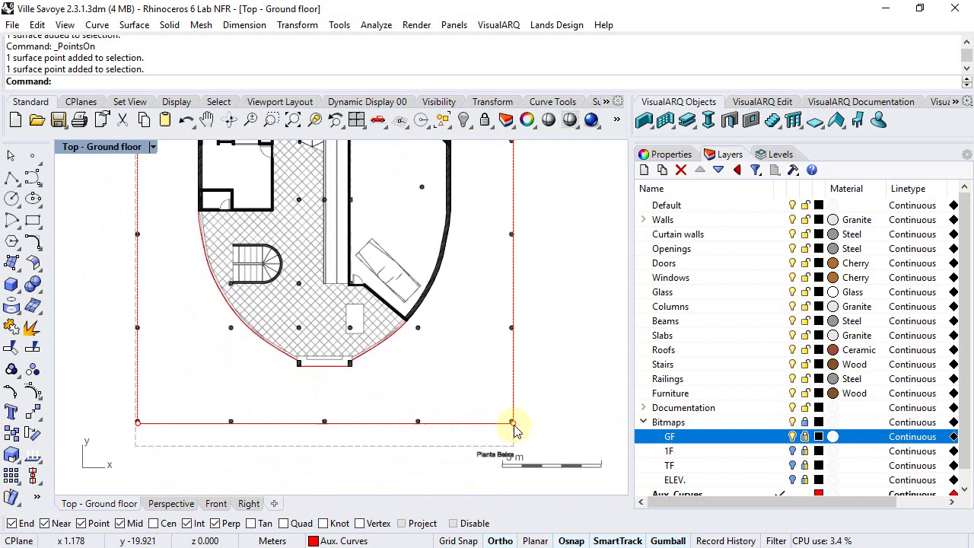
drag(514, 426, 488, 251)
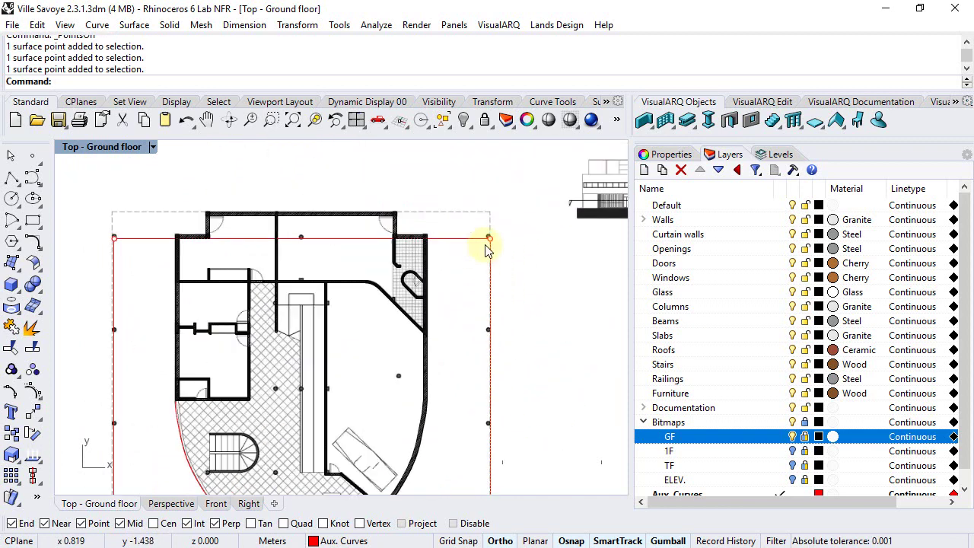
- Move the selected control points -0.1 along X with the gumball
scroll(490, 247, down, 2)
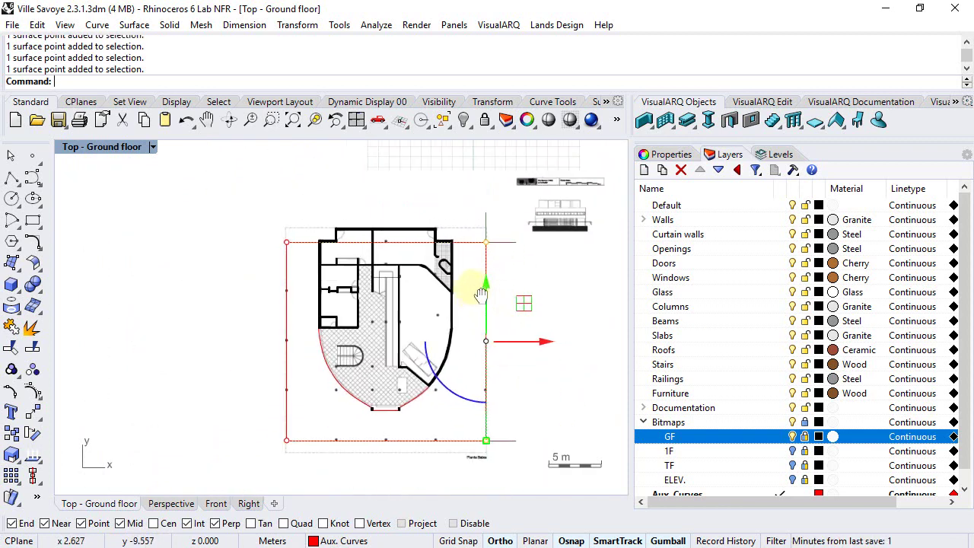
scroll(467, 282, up, 2)
click(478, 298)
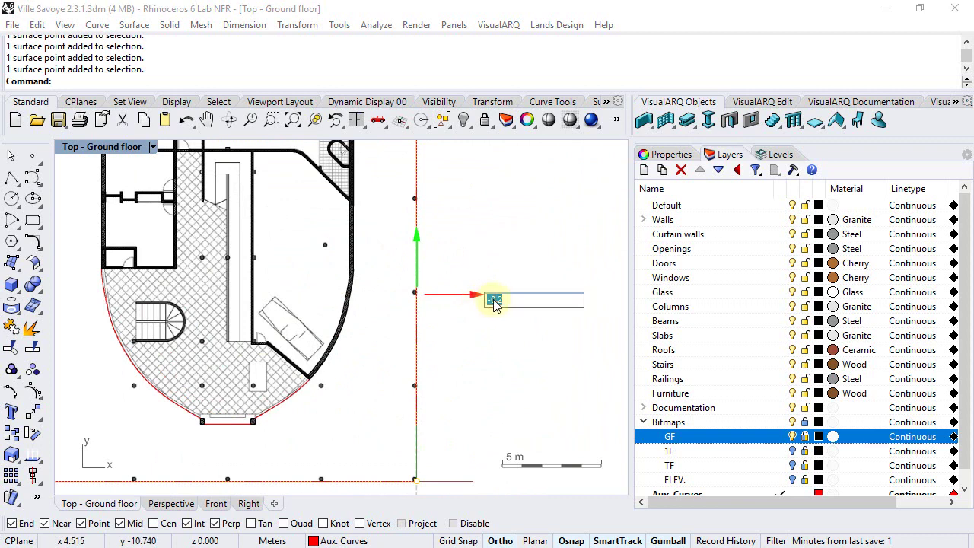
click(502, 299)
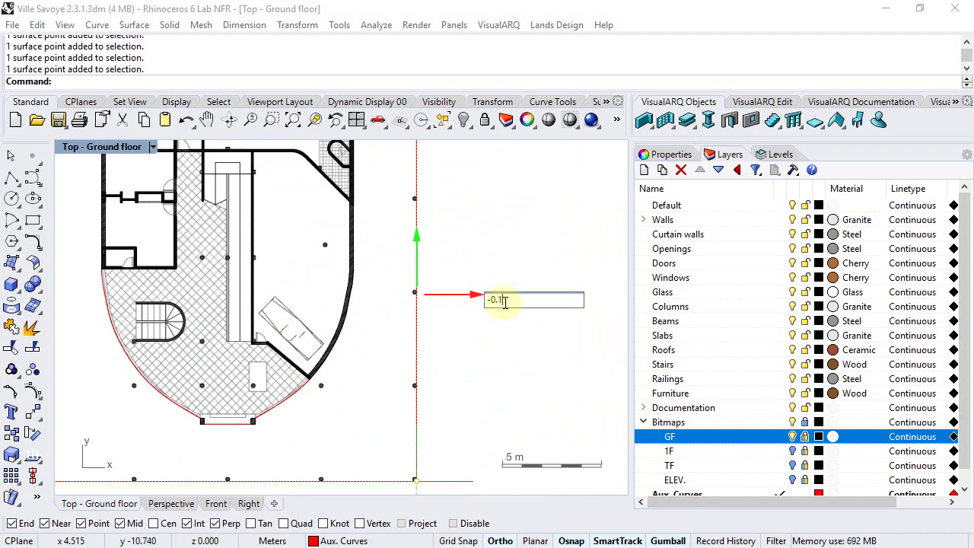
text(1)
key(Return)
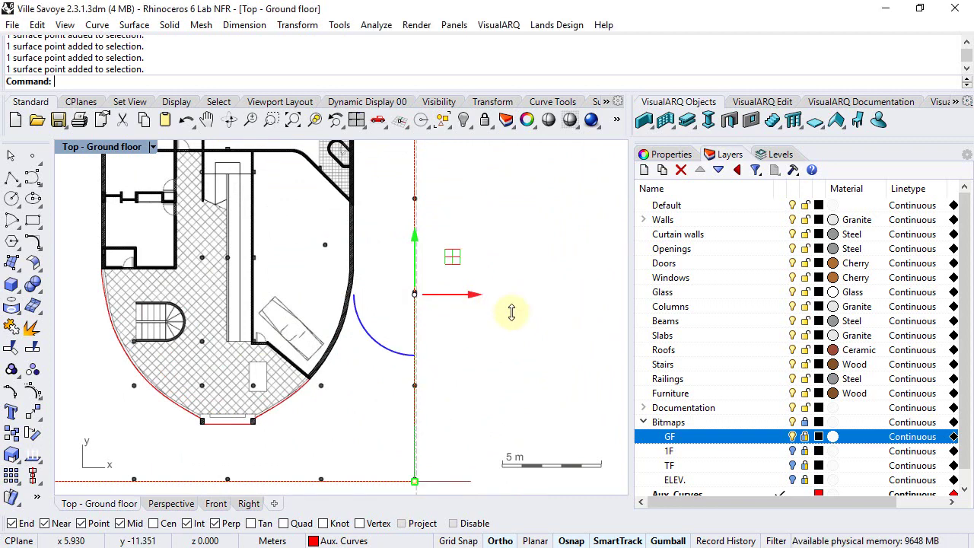
scroll(315, 355, up, 6)
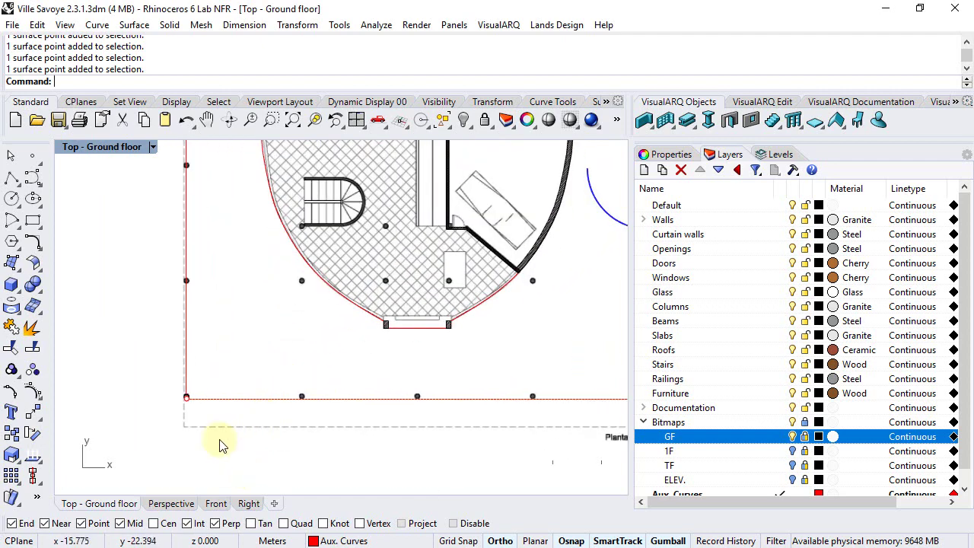
- Move the whole plane -0.1 along X with the gumball, then deselect it
scroll(194, 407, up, 1)
click(198, 403)
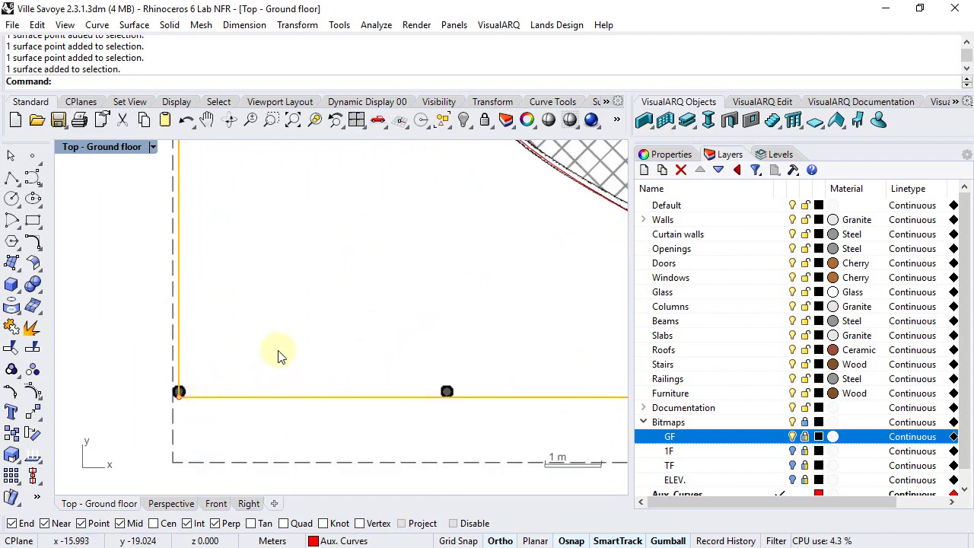
scroll(224, 346, down, 4)
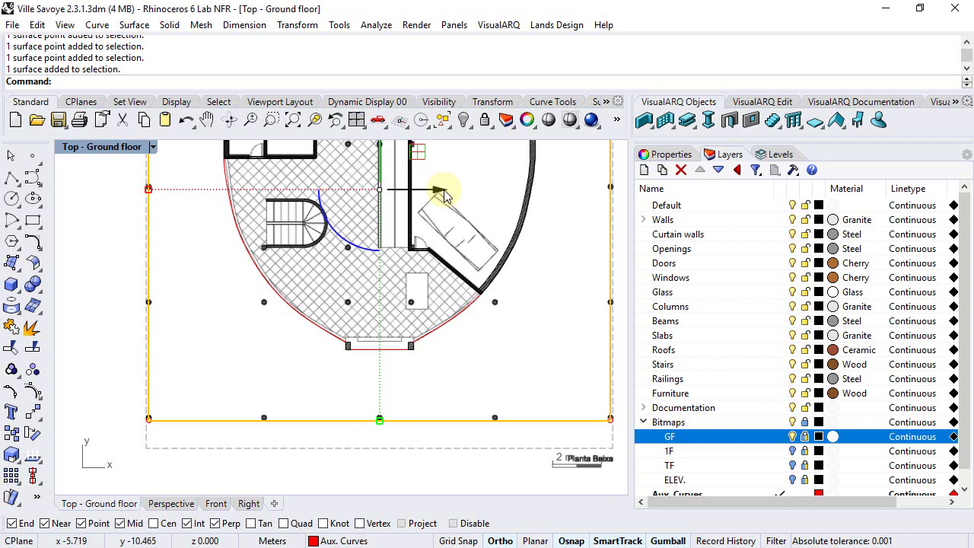
click(444, 193)
key(Return)
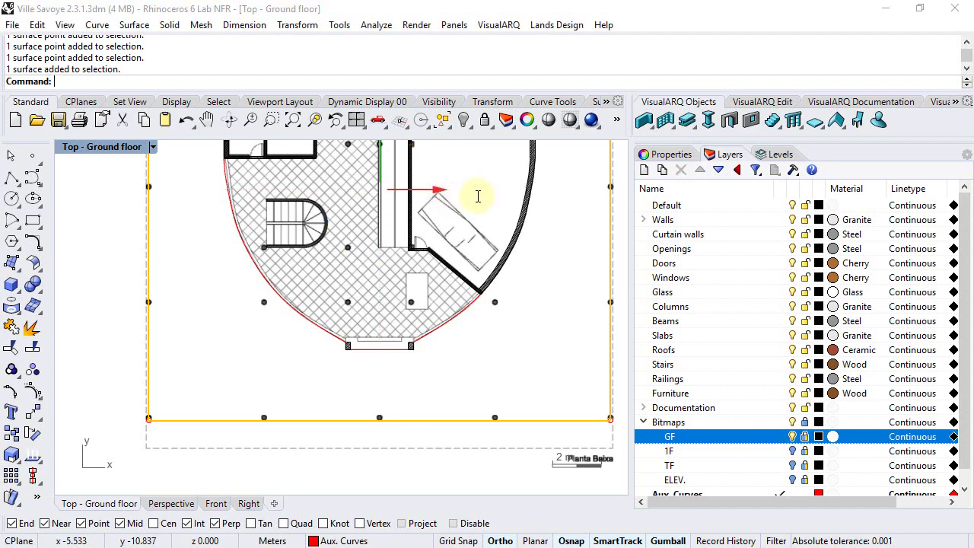
scroll(407, 289, up, 6)
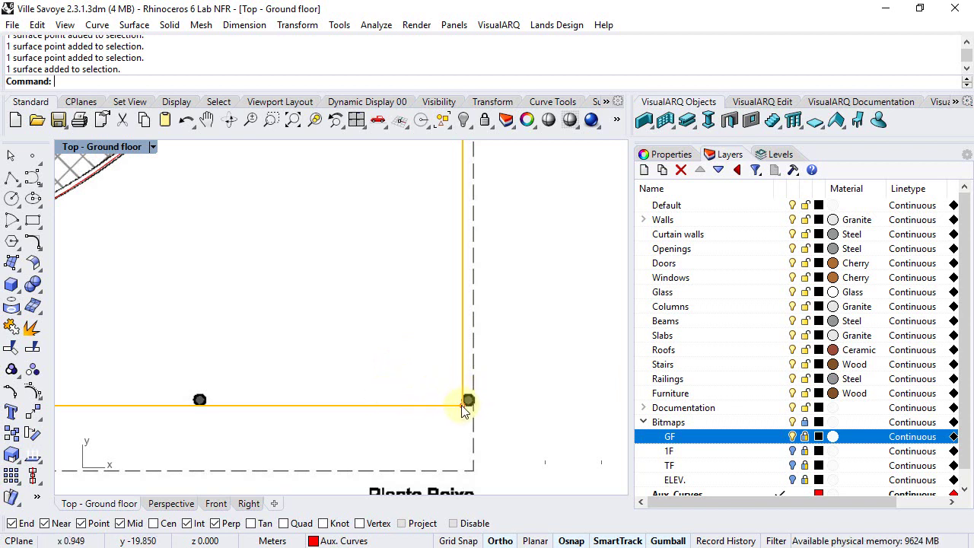
click(528, 391)
scroll(528, 388, down, 5)
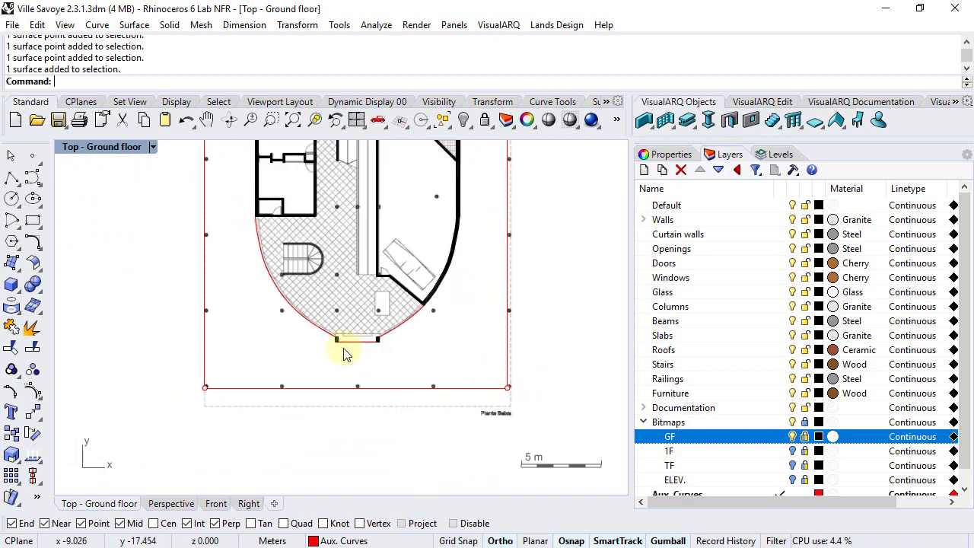
- Switch to the Perspective view, orbit around the walls, and turn off the GF bitmap layer
right_drag(341, 348, 344, 385)
click(156, 506)
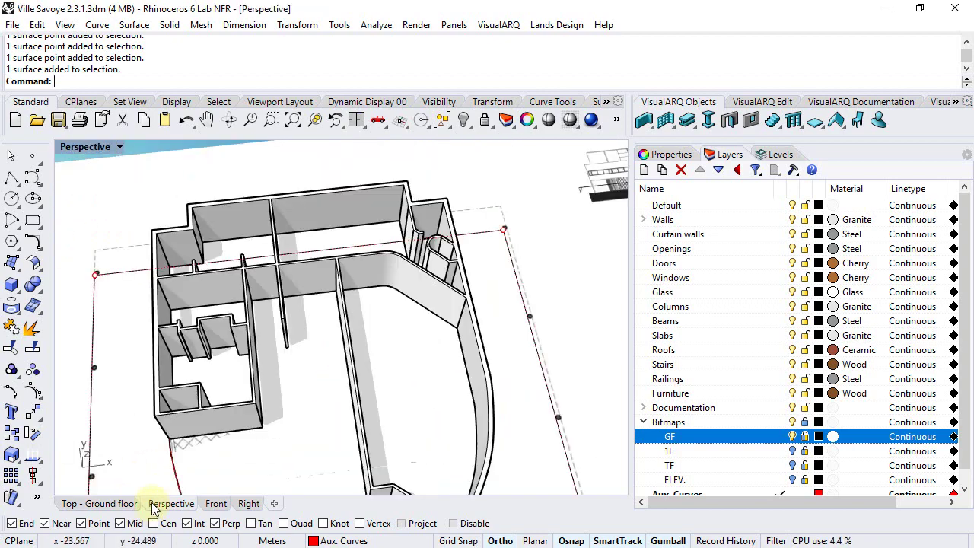
right_drag(191, 387, 308, 305)
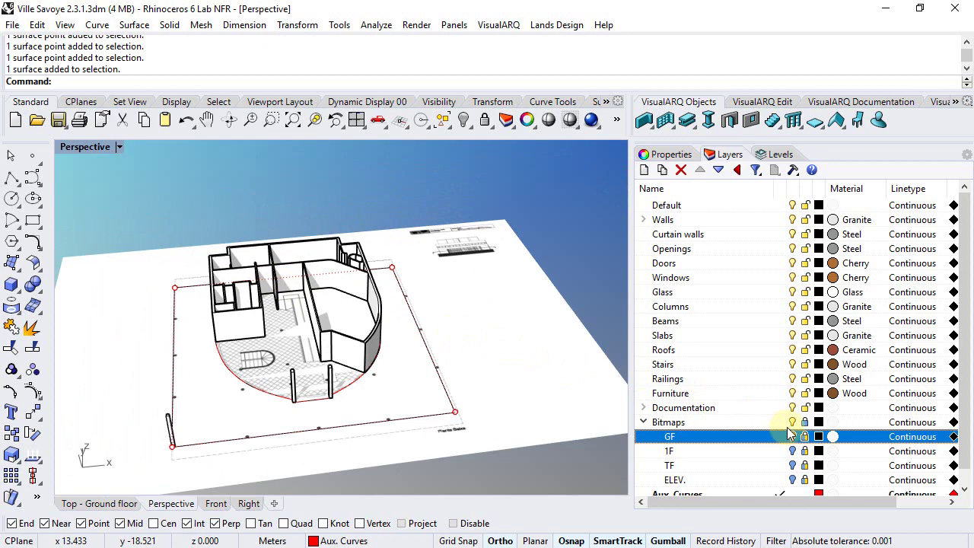
click(792, 436)
right_drag(299, 446, 259, 415)
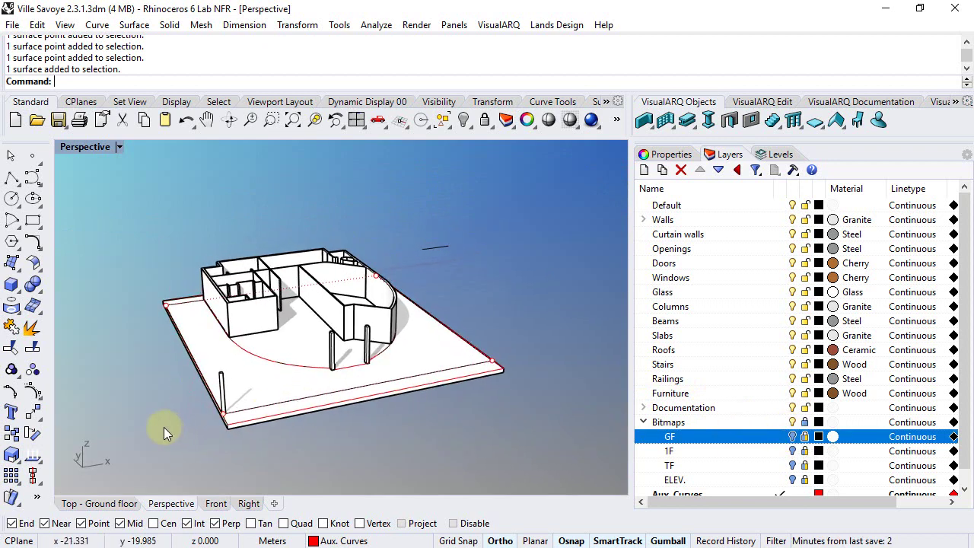
click(17, 483)
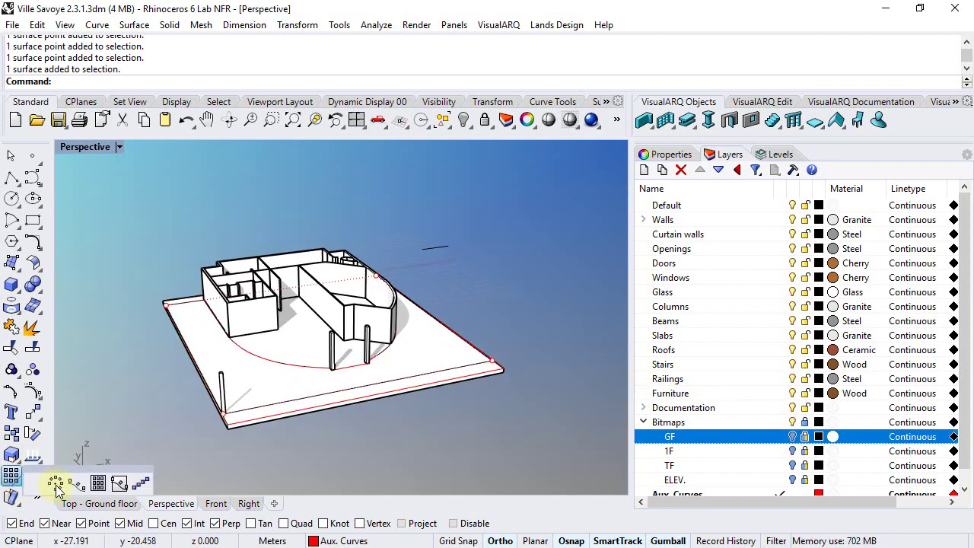
- ArraySrf the corner column across the slab surface, base at its foot, 5 by 5
click(104, 481)
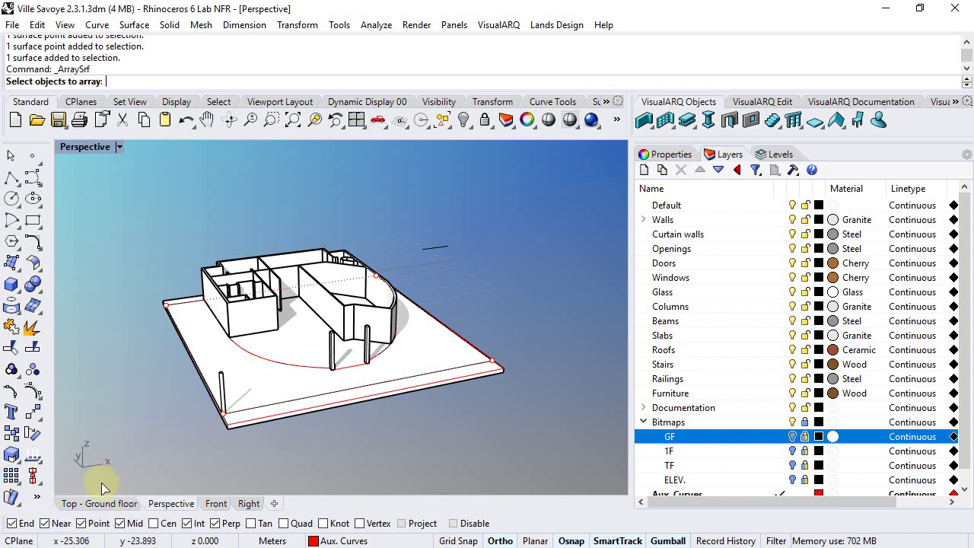
click(220, 389)
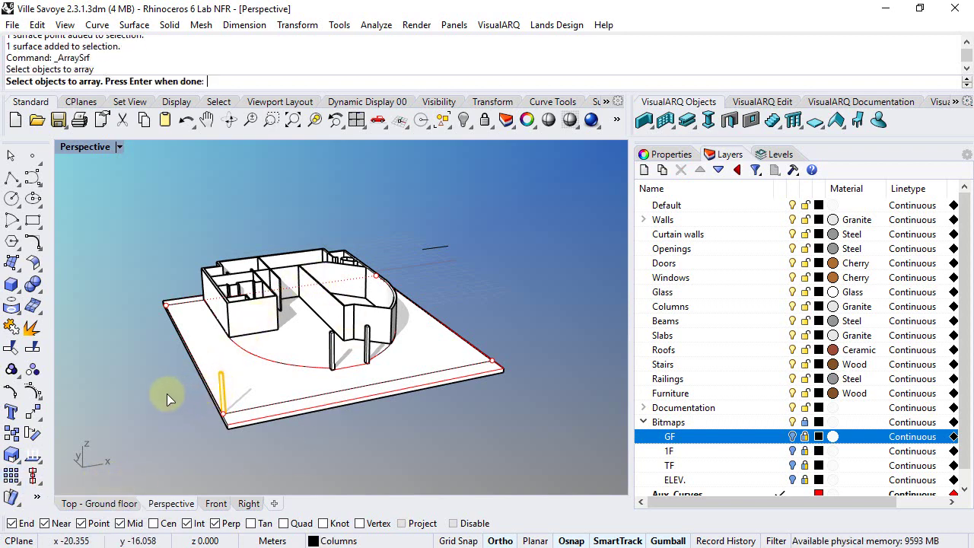
key(Return)
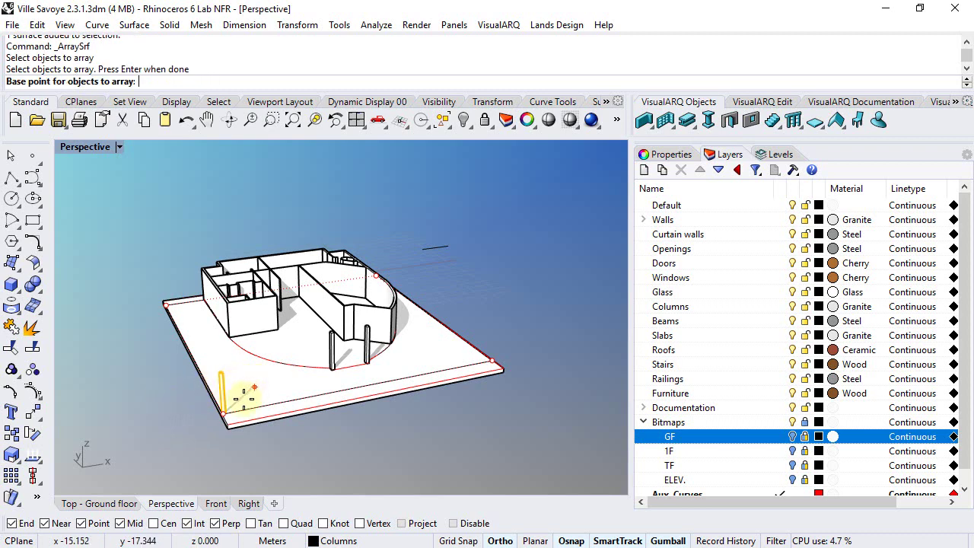
scroll(228, 411, up, 5)
click(214, 409)
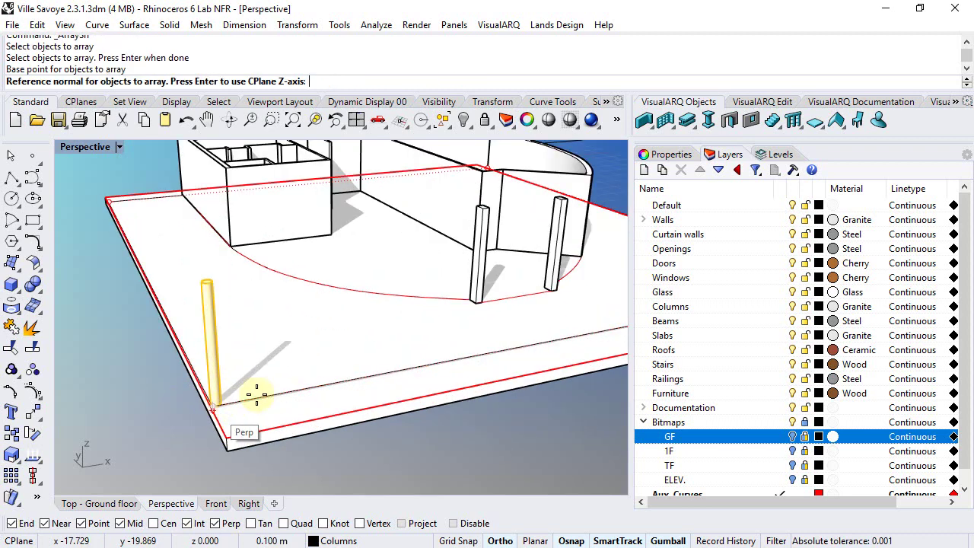
key(Return)
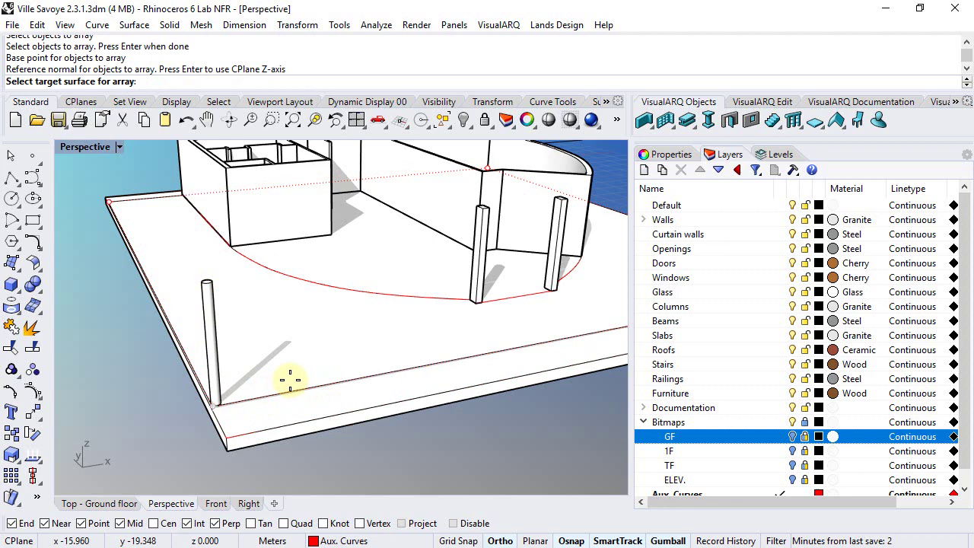
click(306, 391)
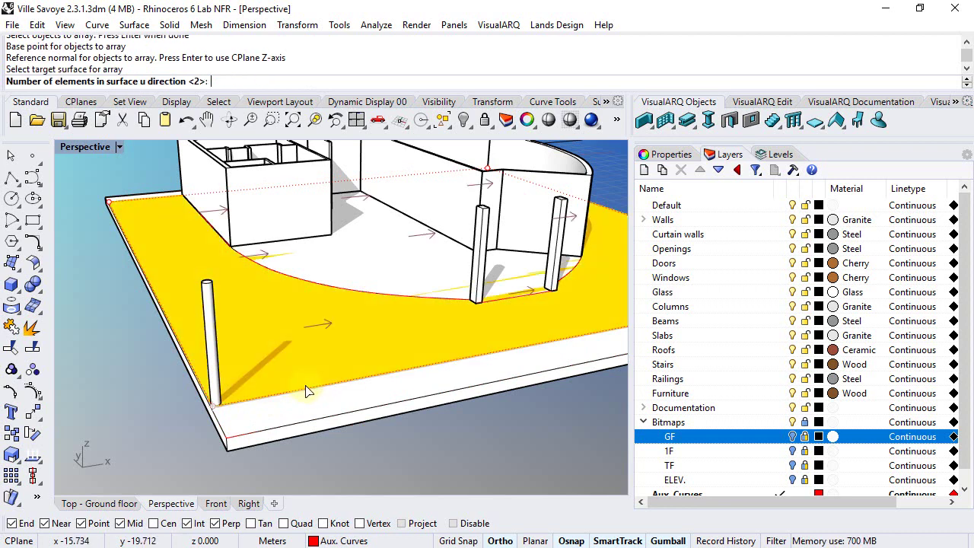
click(204, 84)
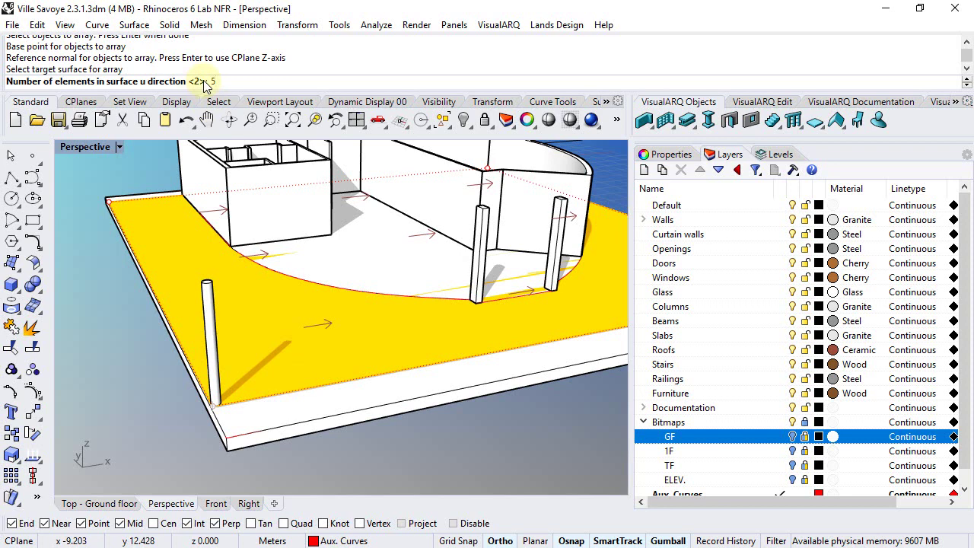
key(Return)
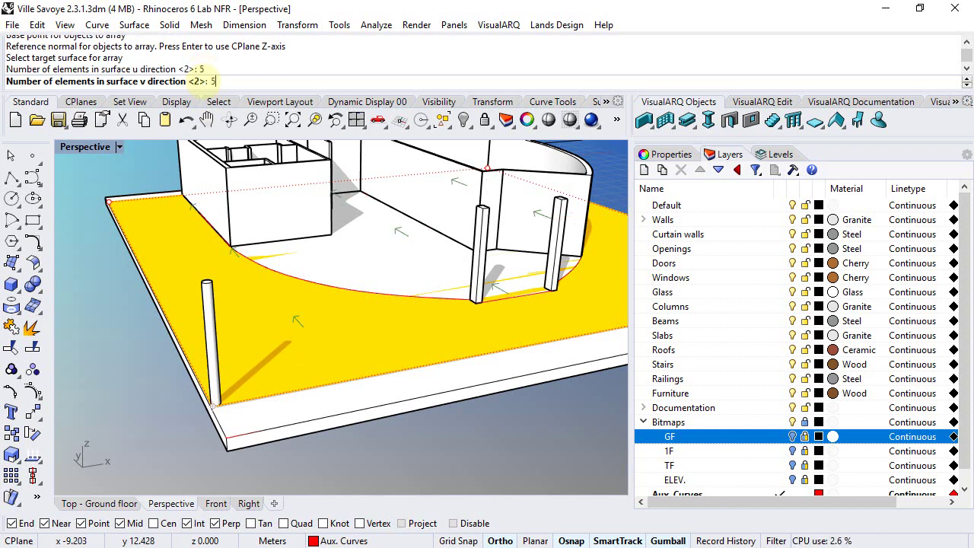
key(Return)
- Delete the helper surface beneath the arrayed columns
scroll(238, 257, down, 3)
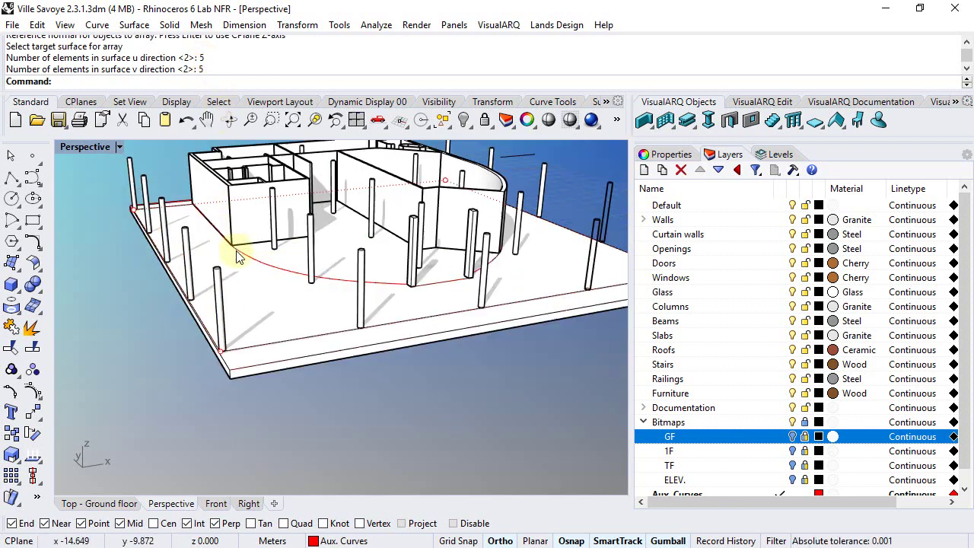
scroll(238, 257, down, 1)
right_drag(392, 287, 394, 337)
click(394, 340)
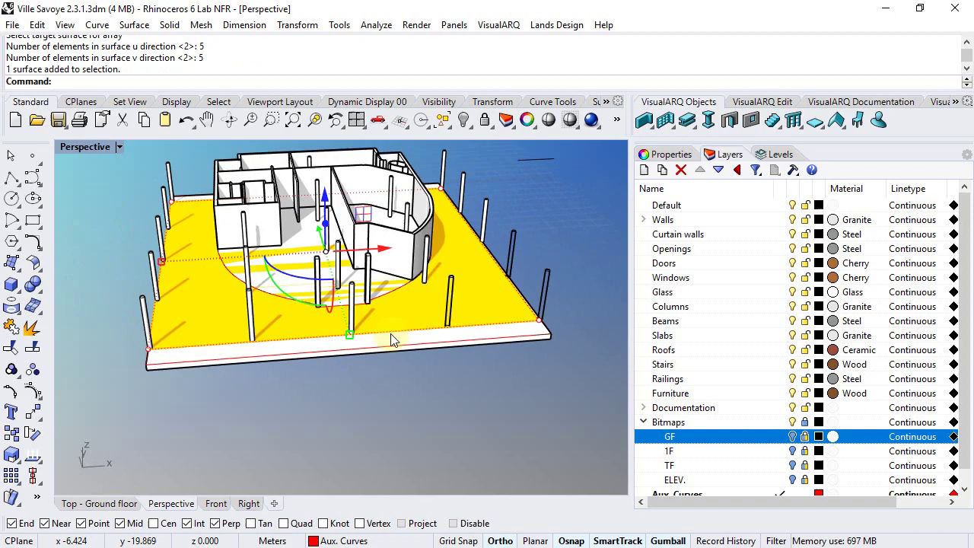
key(Delete)
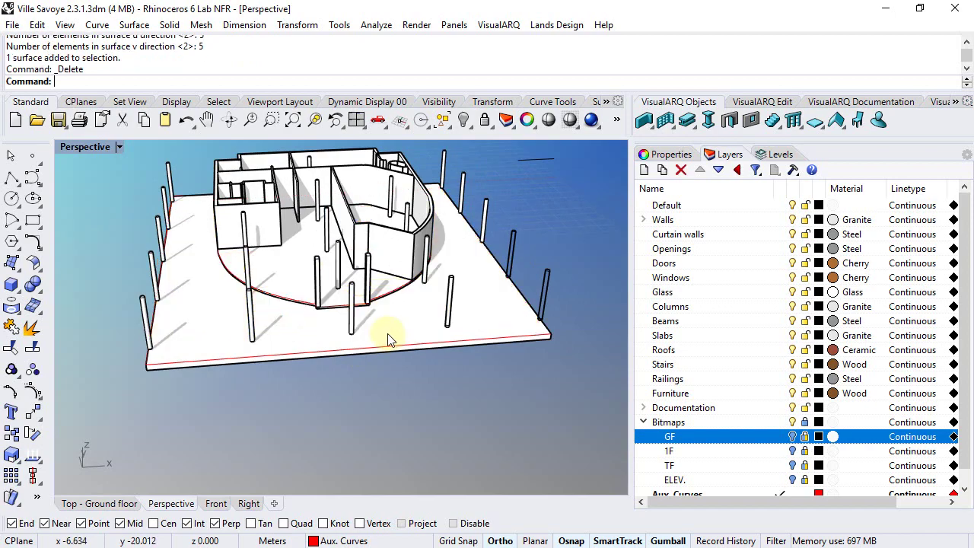
right_drag(388, 351, 152, 153)
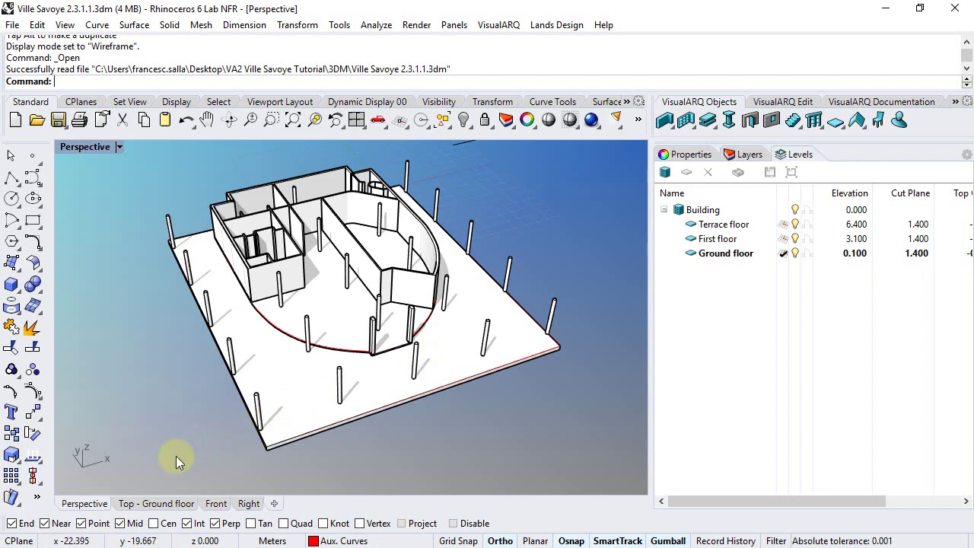
- Switch to the Top - Ground floor view and turn on the GF plan bitmap layer
click(161, 504)
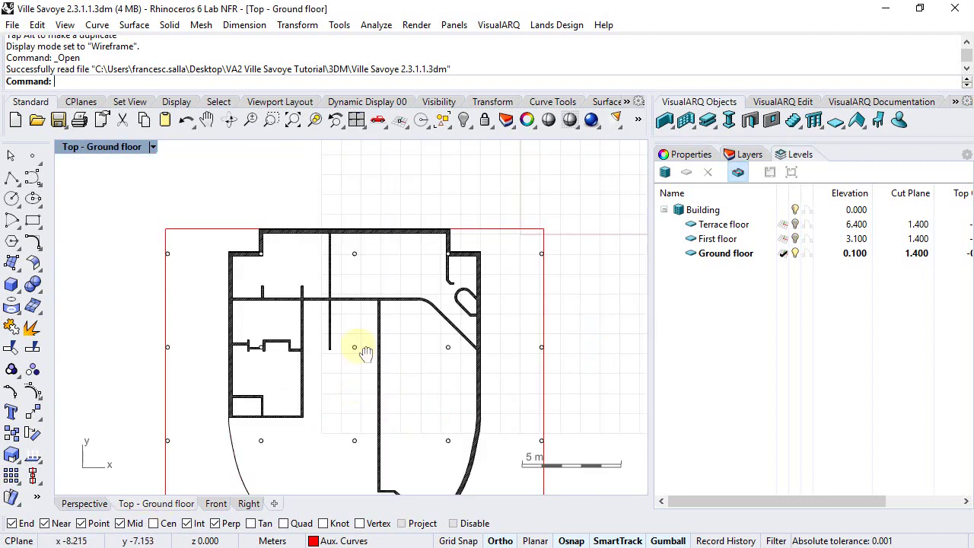
click(745, 158)
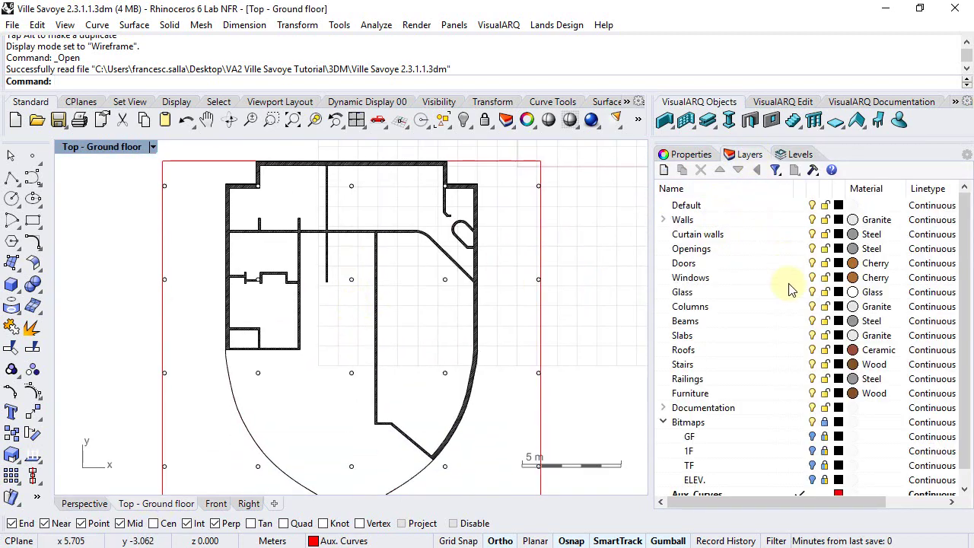
click(812, 436)
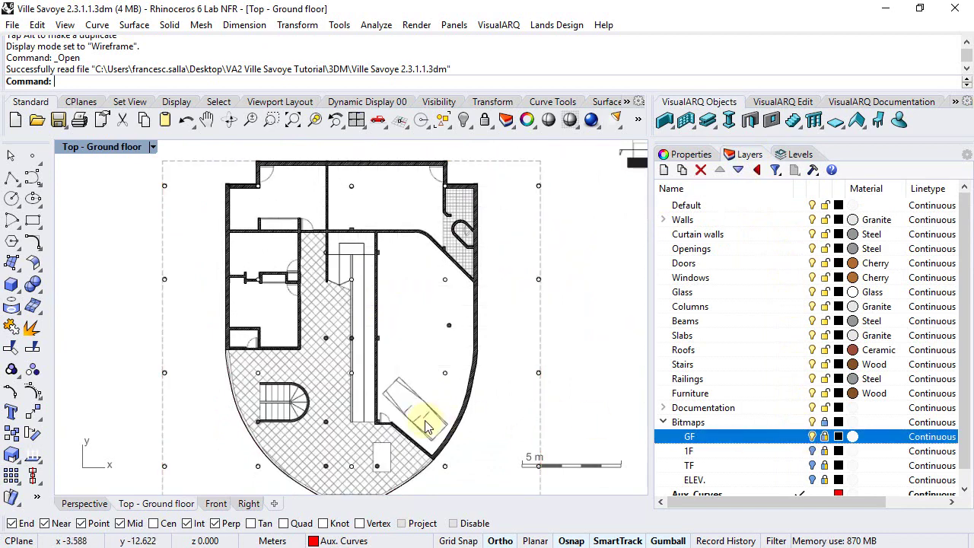
right_drag(357, 492, 373, 389)
scroll(371, 356, up, 10)
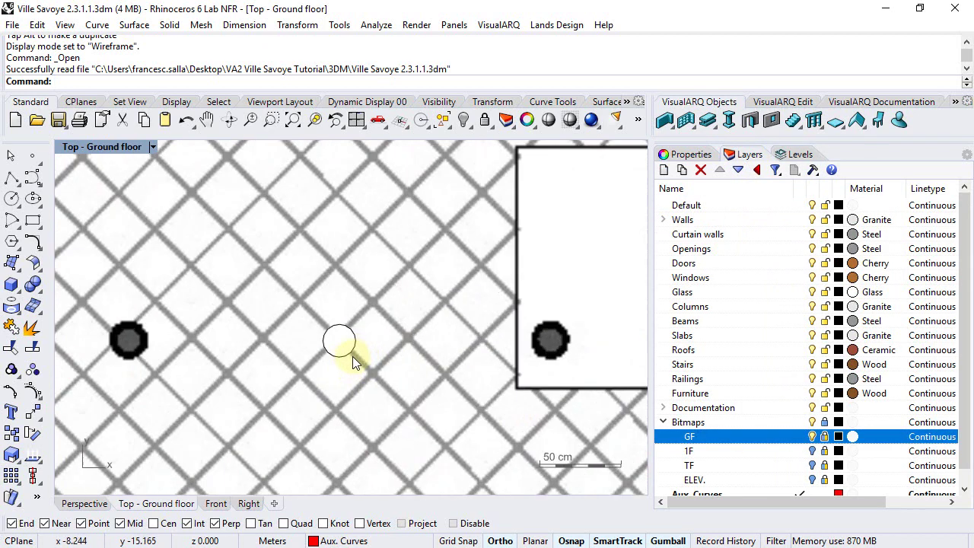
- Drag one arrayed column right along X onto its plan column, then select the next column
click(380, 349)
scroll(342, 354, up, 3)
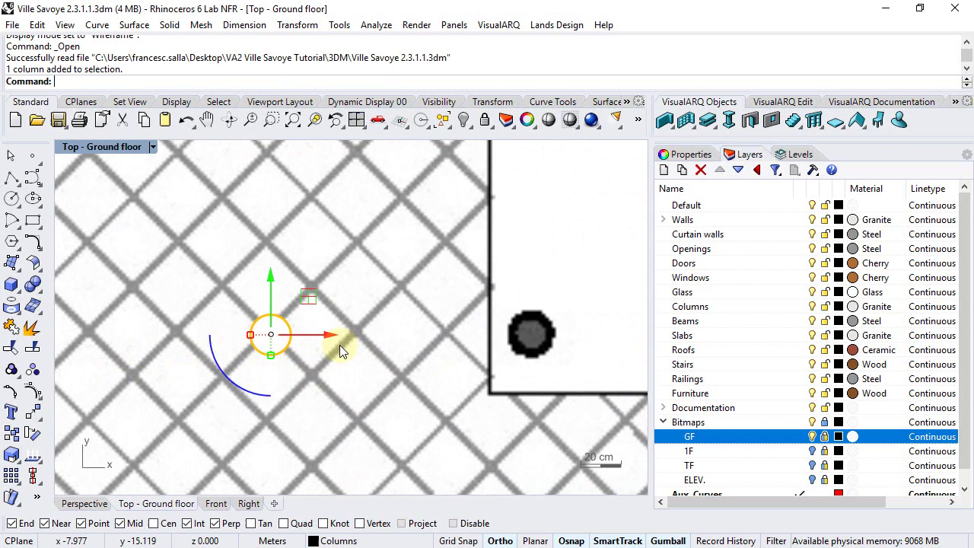
drag(339, 344, 586, 362)
key(Escape)
scroll(315, 330, down, 8)
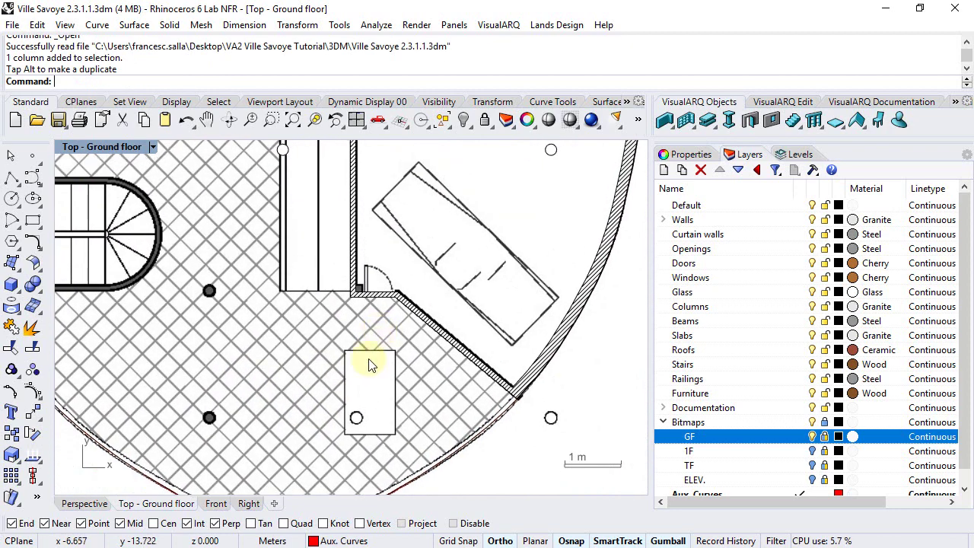
scroll(371, 365, down, 3)
scroll(419, 280, up, 3)
click(413, 314)
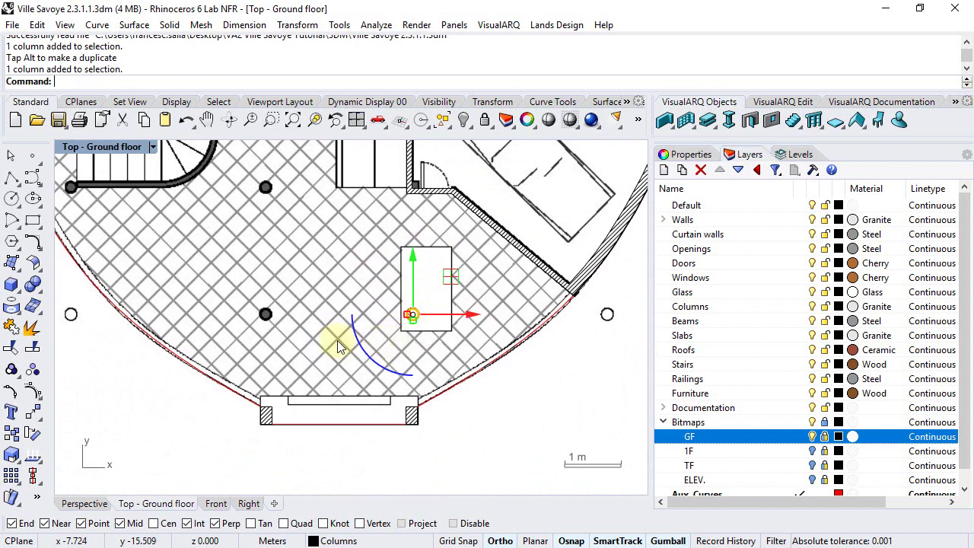
- Mirror the column across the entrance midpoint and add the mirrored copy to the selection
click(34, 413)
click(162, 420)
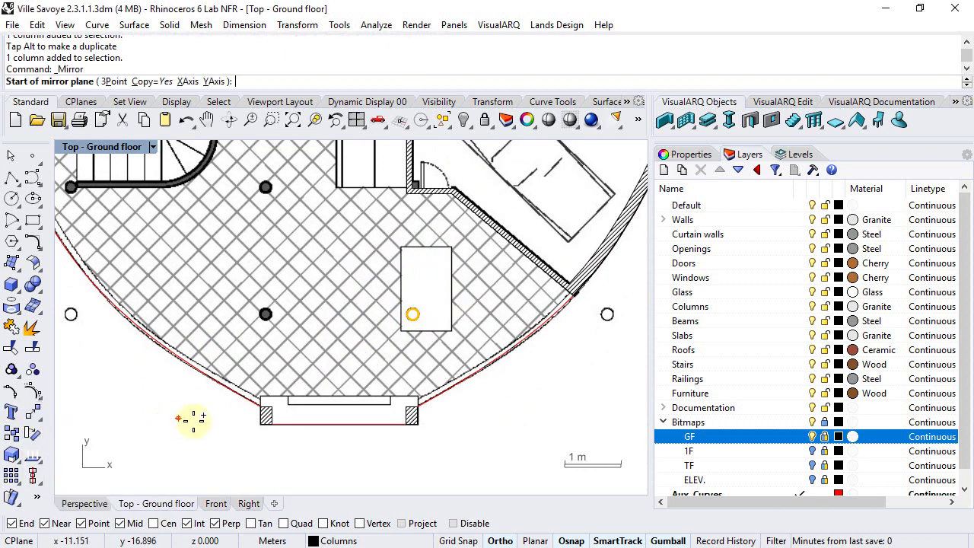
click(342, 427)
click(347, 373)
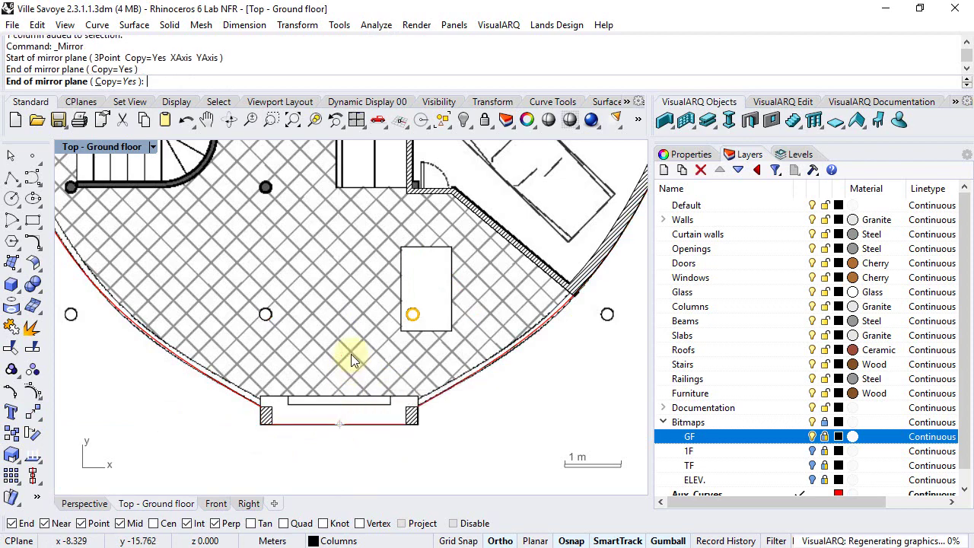
shift+click(266, 314)
right_drag(262, 308, 174, 401)
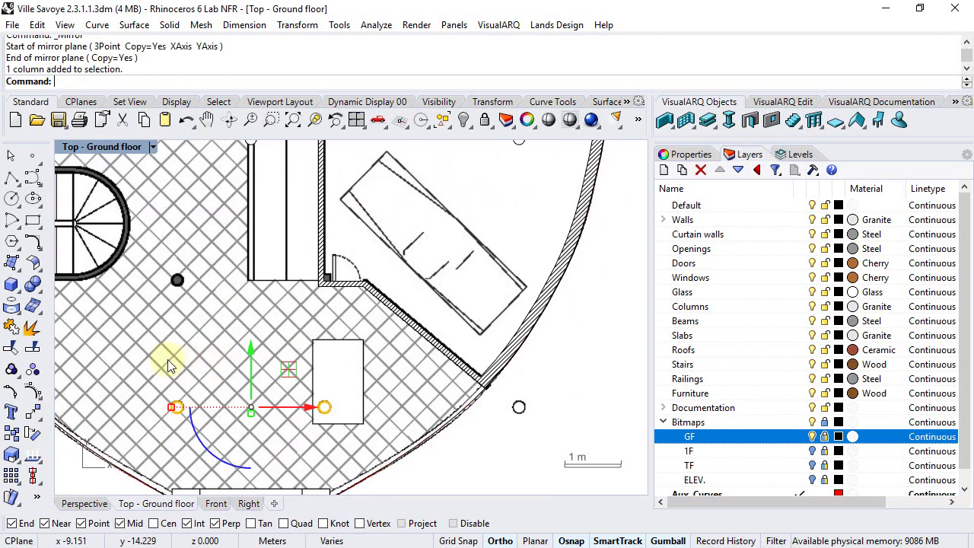
- Copy the selected columns from their centre to four more plan column positions, including the wall columns
click(13, 432)
scroll(259, 398, up, 4)
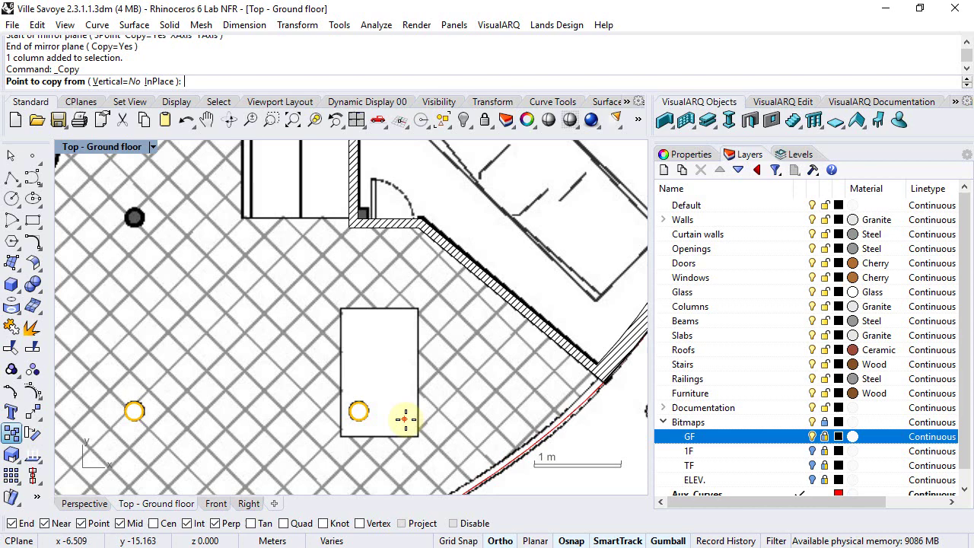
click(406, 419)
scroll(415, 226, up, 2)
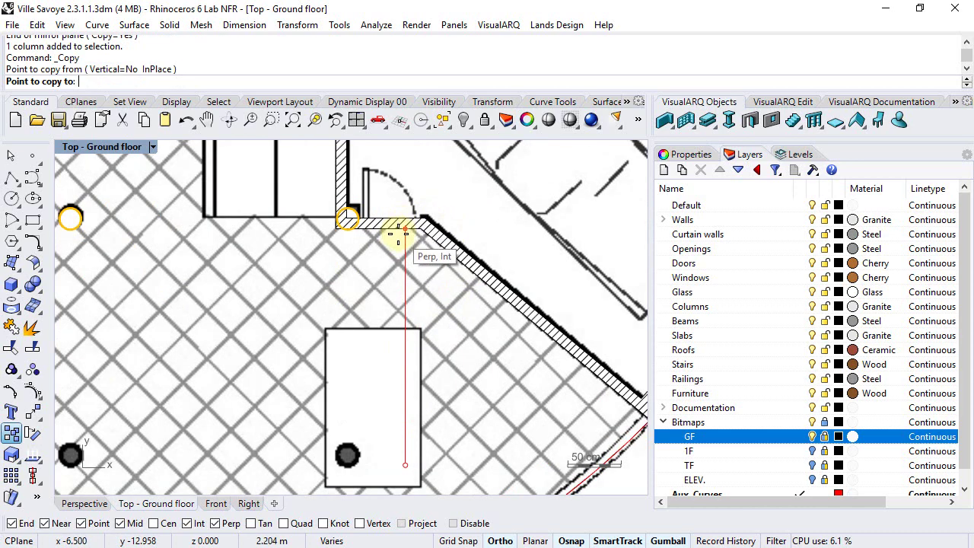
scroll(426, 243, down, 2)
click(481, 259)
scroll(481, 257, down, 5)
scroll(446, 245, up, 5)
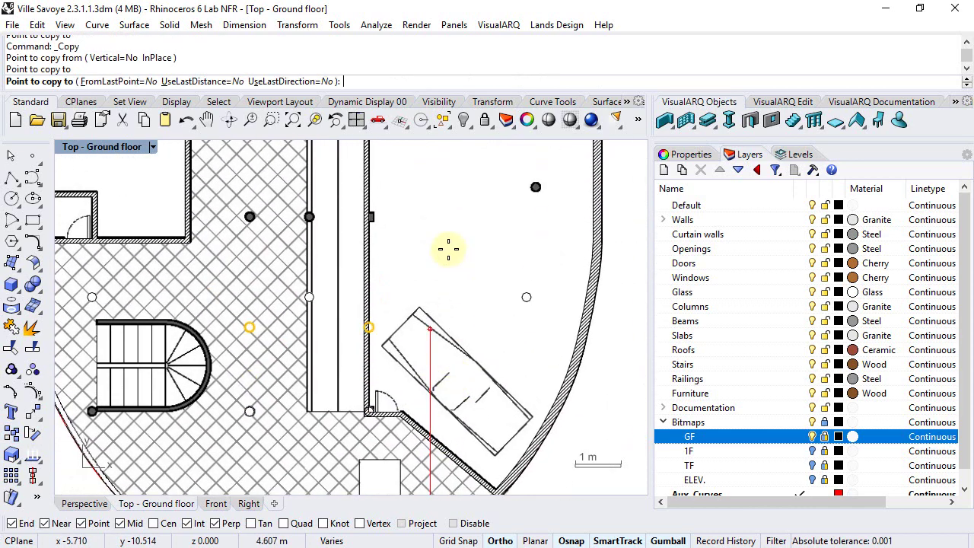
click(425, 215)
scroll(428, 337, down, 3)
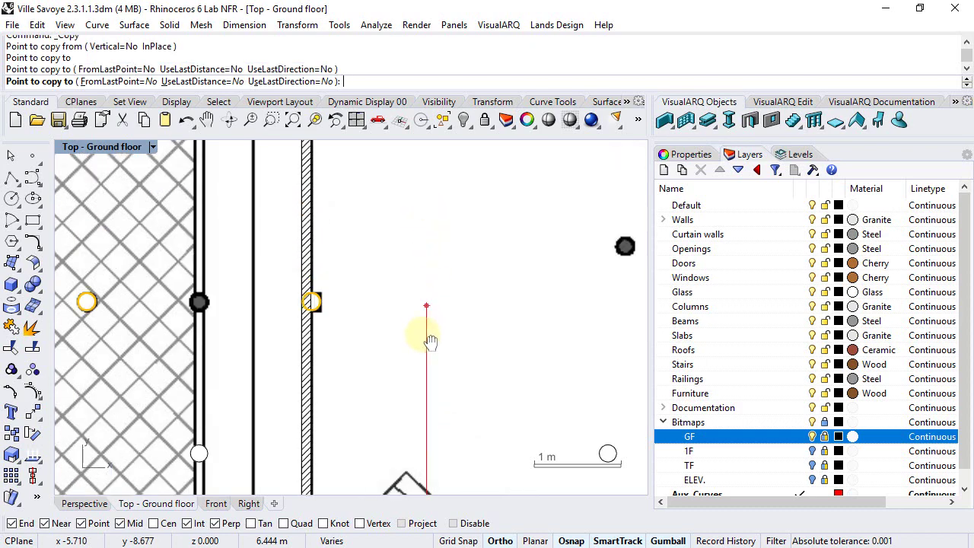
scroll(406, 231, up, 3)
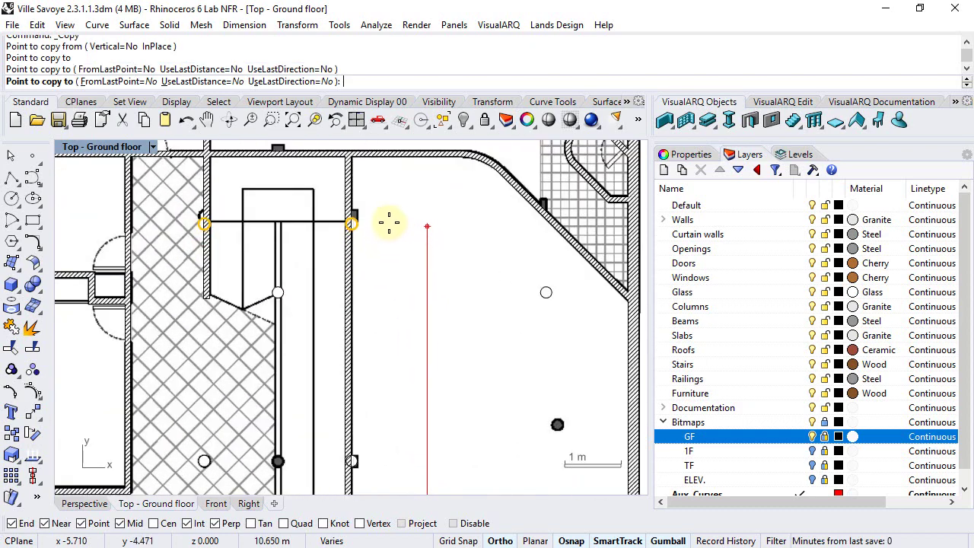
scroll(386, 218, up, 2)
click(387, 219)
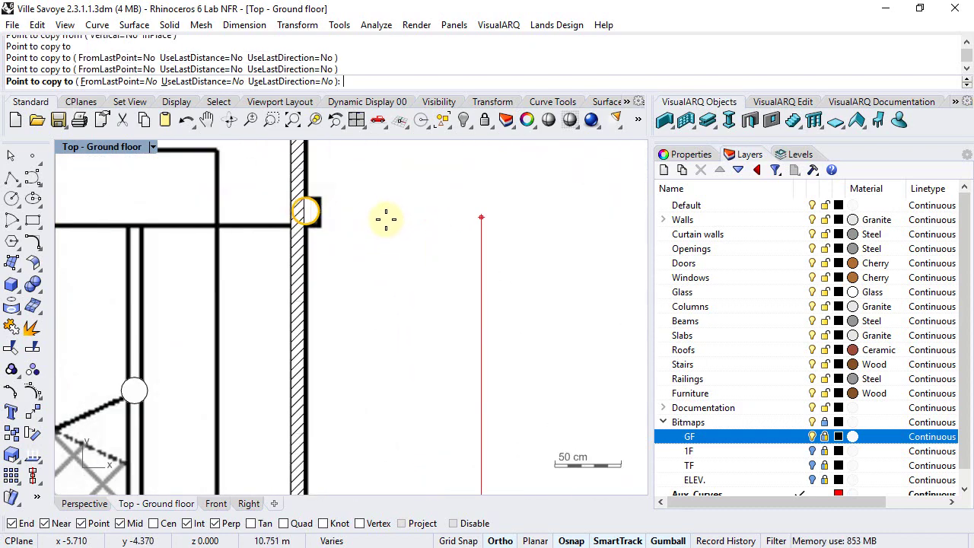
scroll(388, 228, down, 2)
click(388, 239)
key(Return)
- Move a column in the upper-right area down and align it with its plan column
right_drag(542, 310, 452, 191)
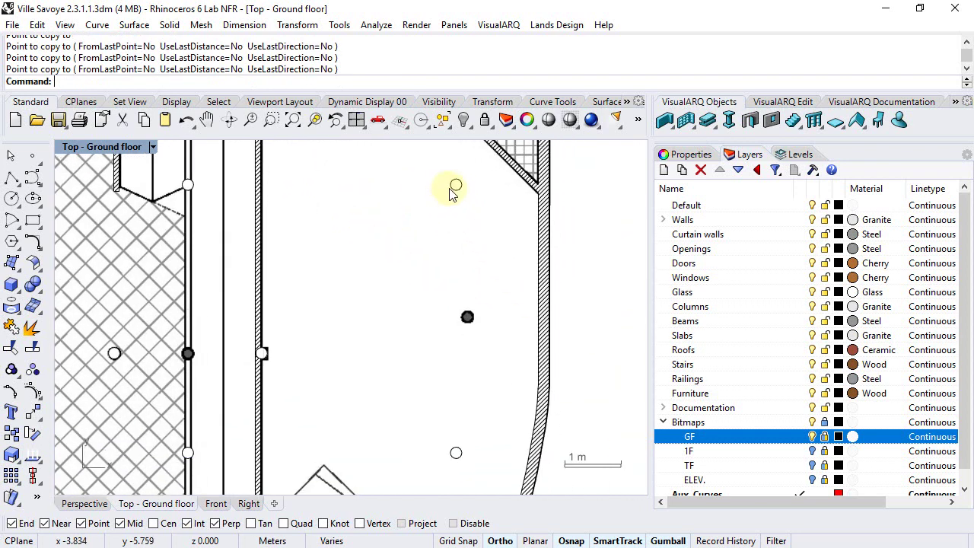
drag(456, 185, 466, 319)
scroll(467, 311, up, 5)
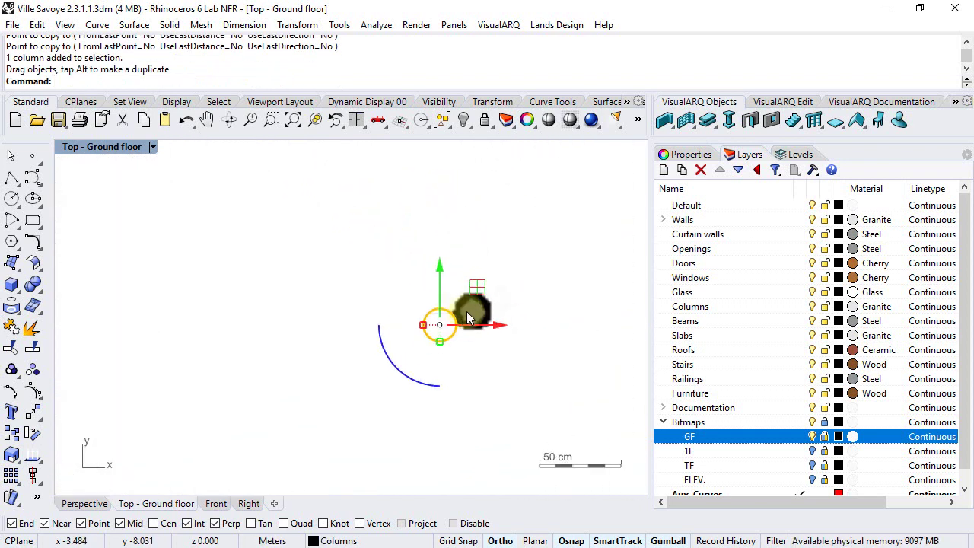
drag(496, 288, 515, 275)
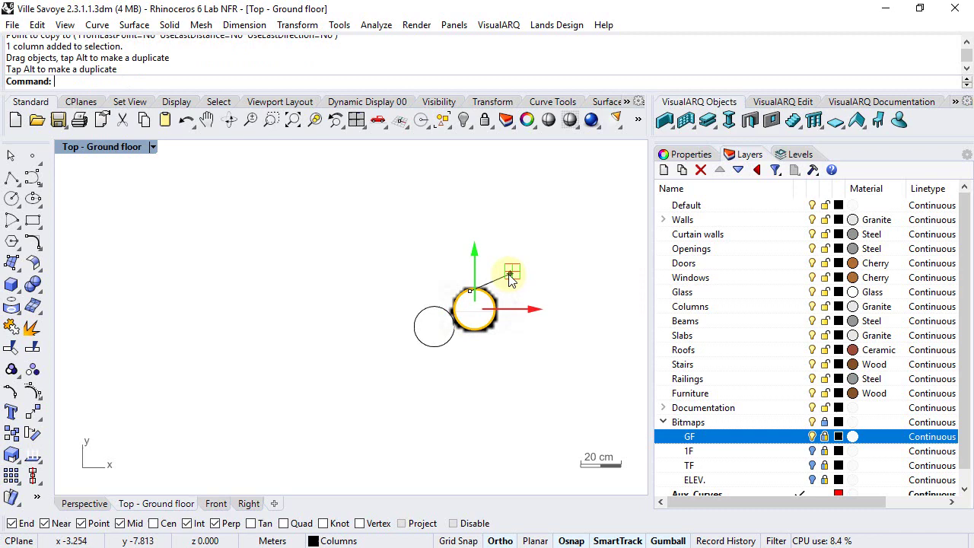
scroll(506, 285, down, 5)
- Delete the spare duplicate column and zoom in on the wall column
click(482, 418)
key(Delete)
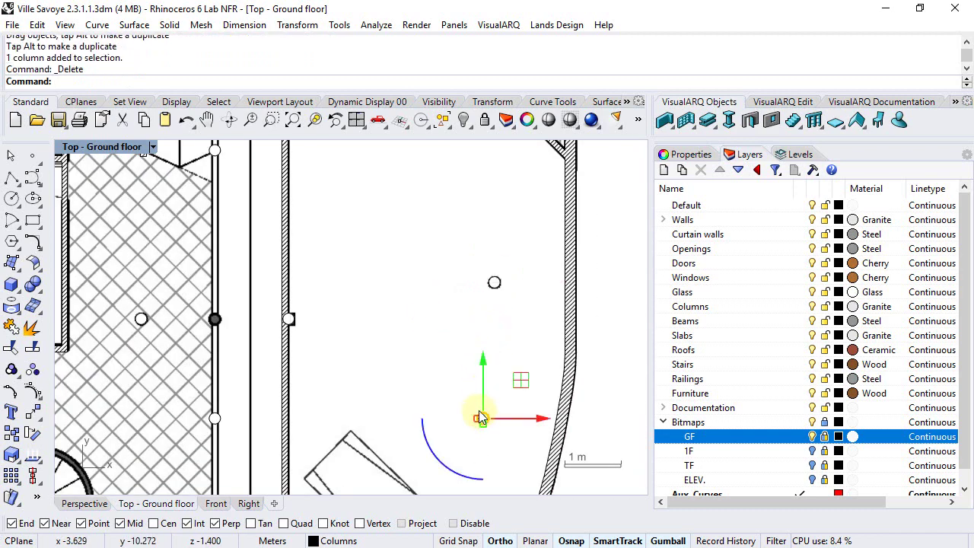
right_drag(327, 257, 381, 392)
scroll(343, 456, up, 5)
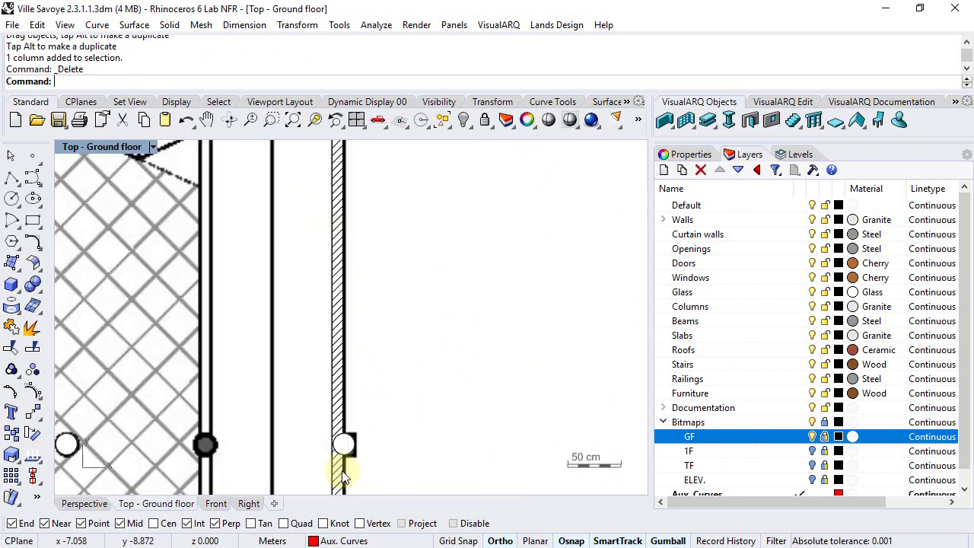
scroll(280, 385, up, 3)
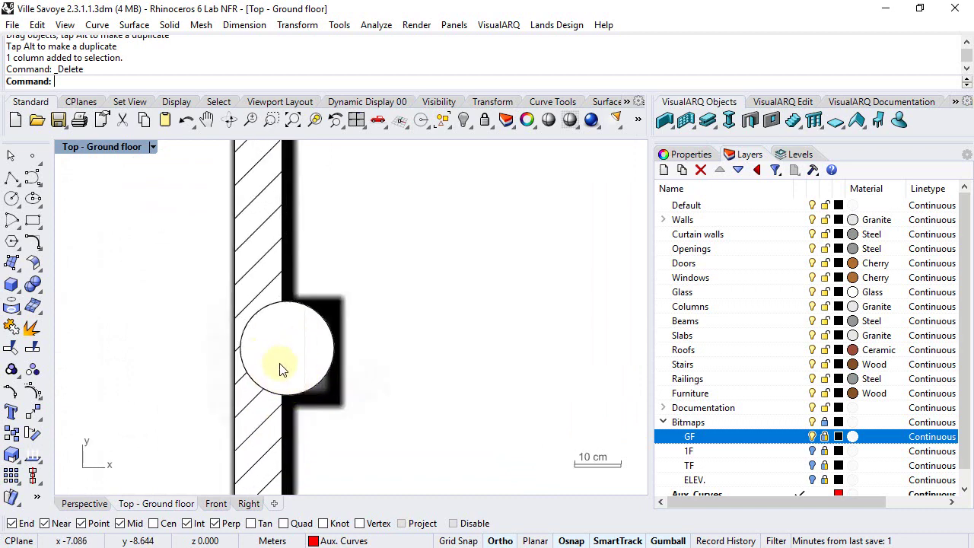
- Switch the Top viewport to Wireframe and select the round column beside the wall
click(153, 147)
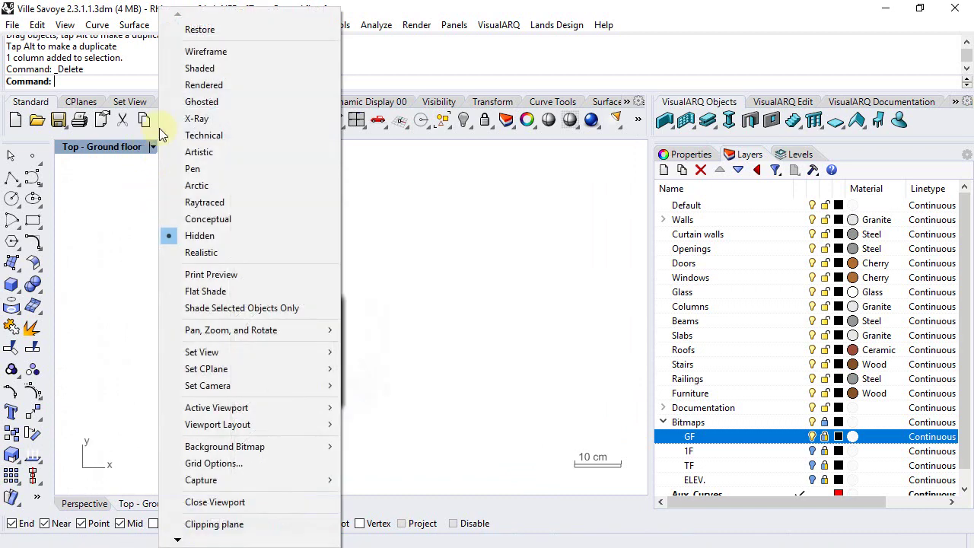
click(261, 46)
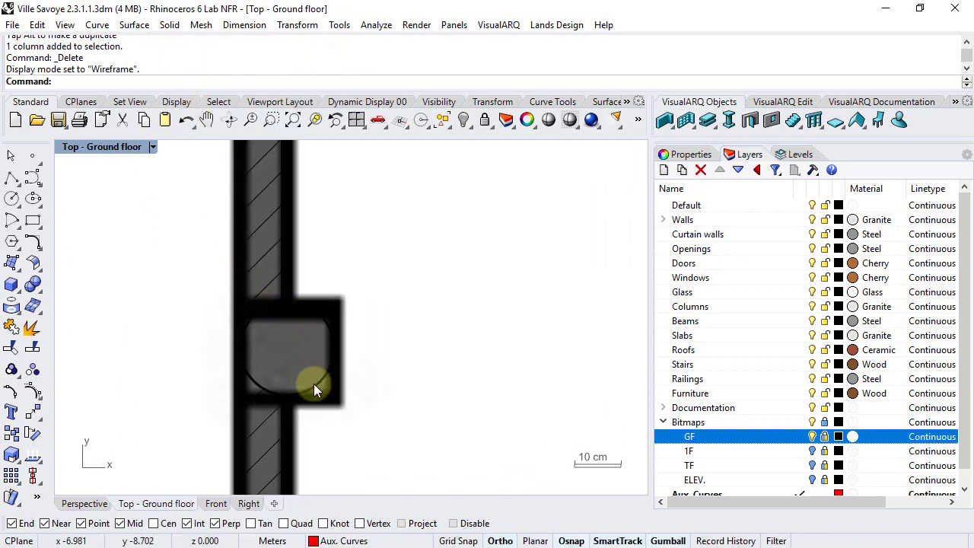
click(316, 389)
- Change the column's style to Rectangular with an Other custom profile (0.45 × 0.45)
click(689, 154)
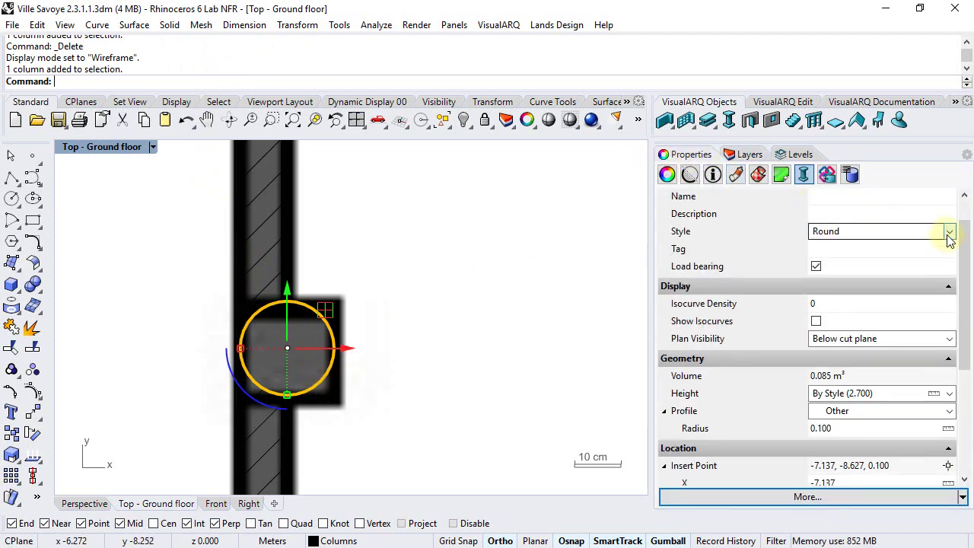
click(948, 232)
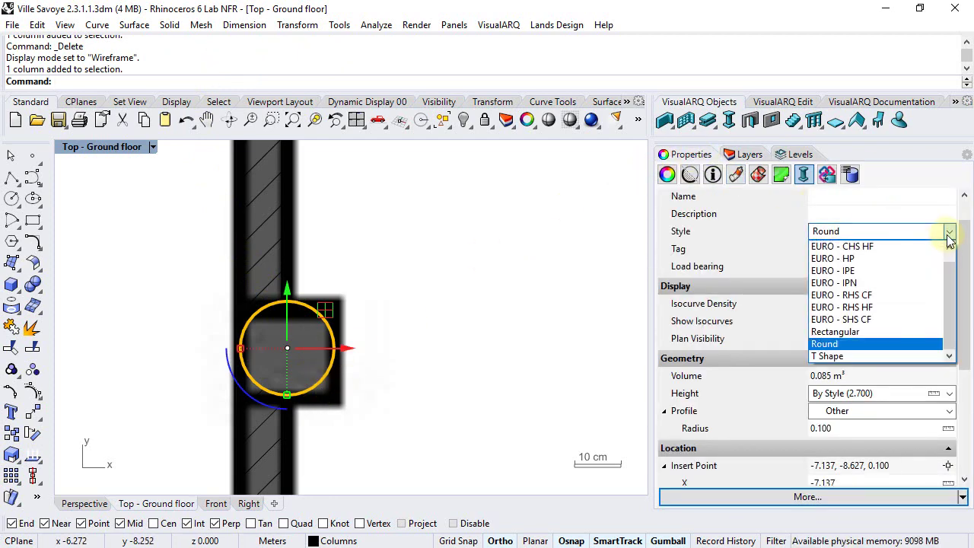
click(856, 333)
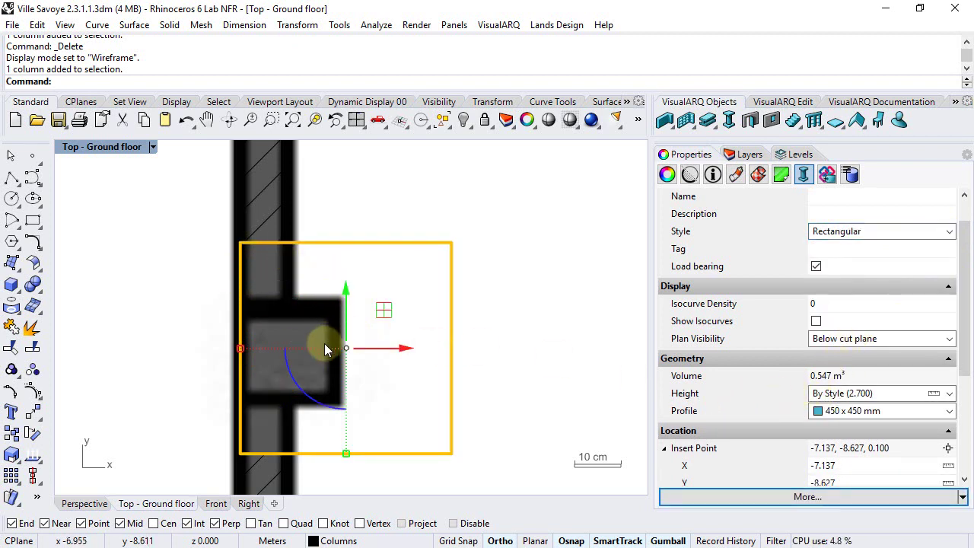
click(950, 412)
click(837, 427)
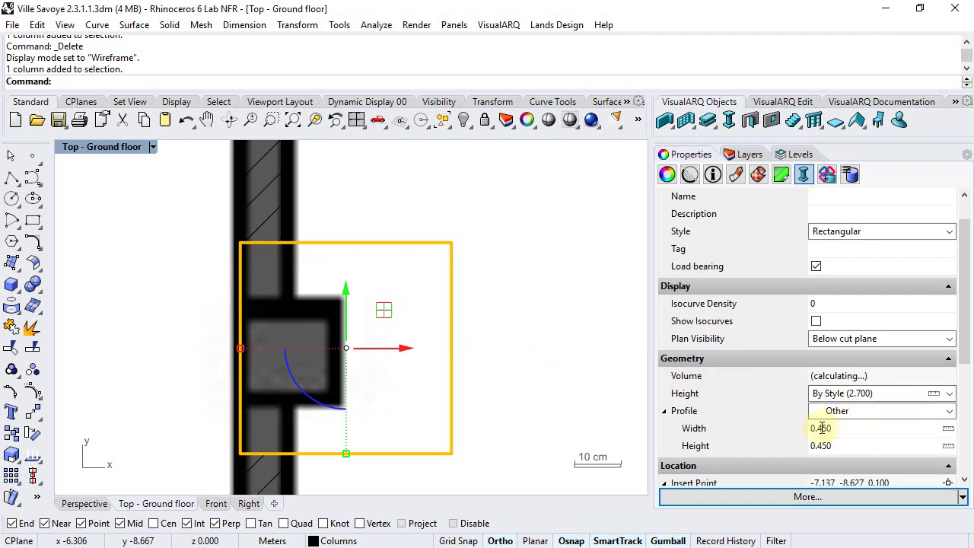
- Measure the plan square for a 0.200 width, then set the profile height to 0.20
click(949, 430)
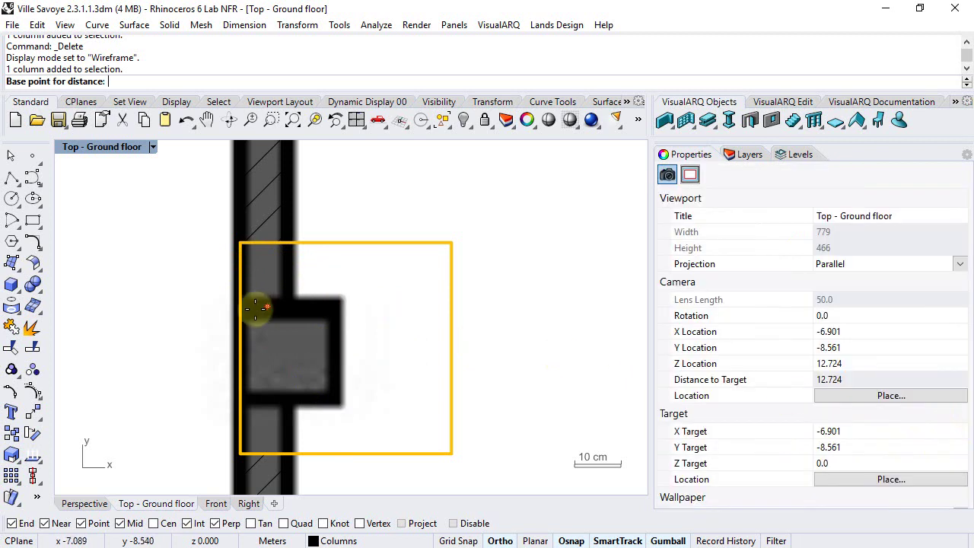
click(241, 311)
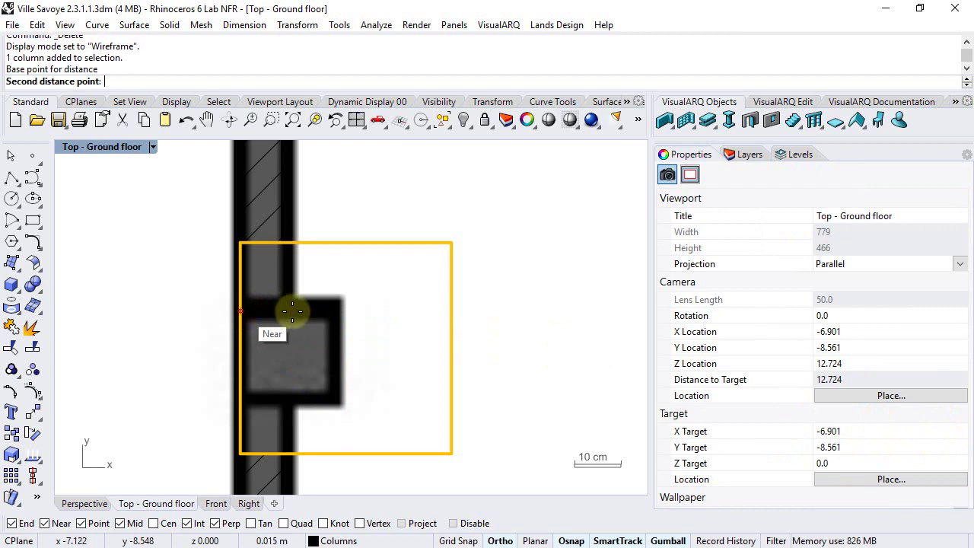
click(337, 310)
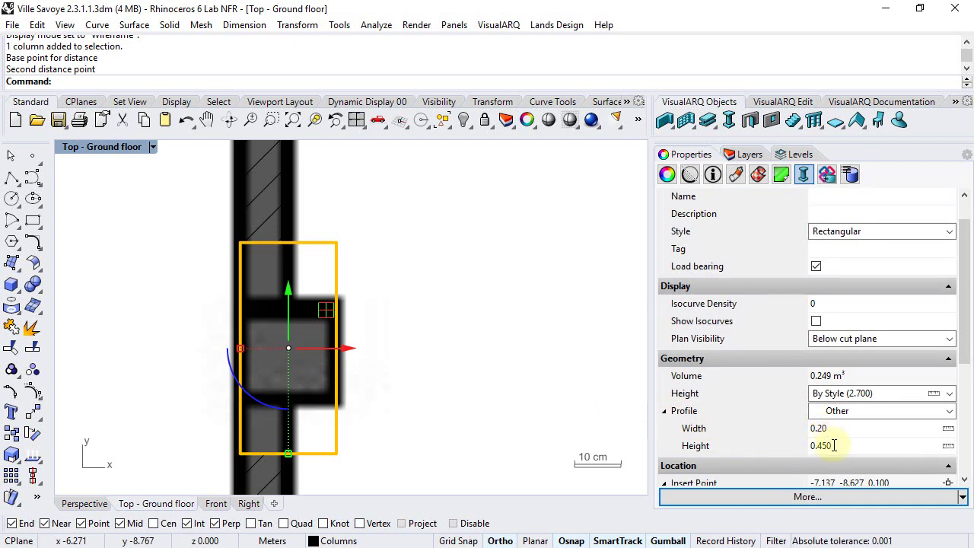
click(821, 445)
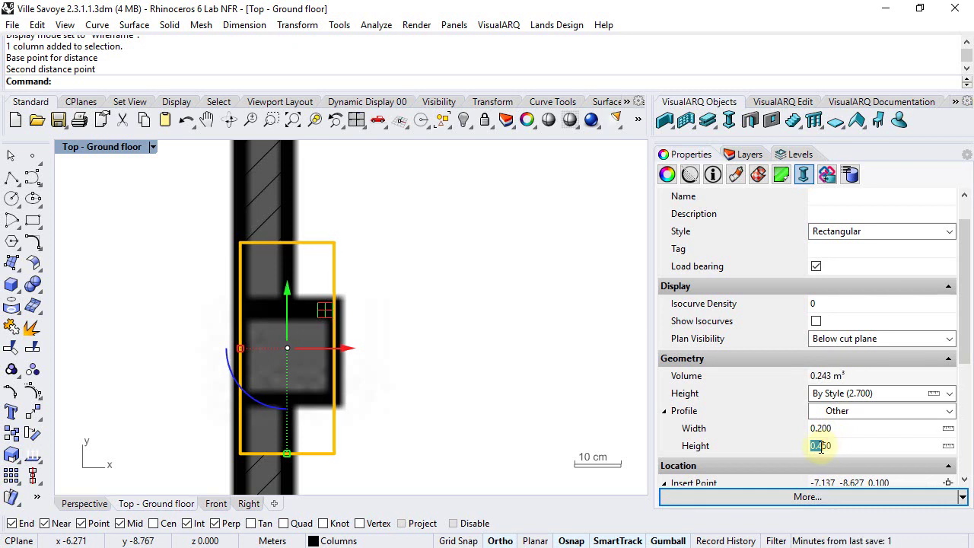
double_click(821, 445)
text(20)
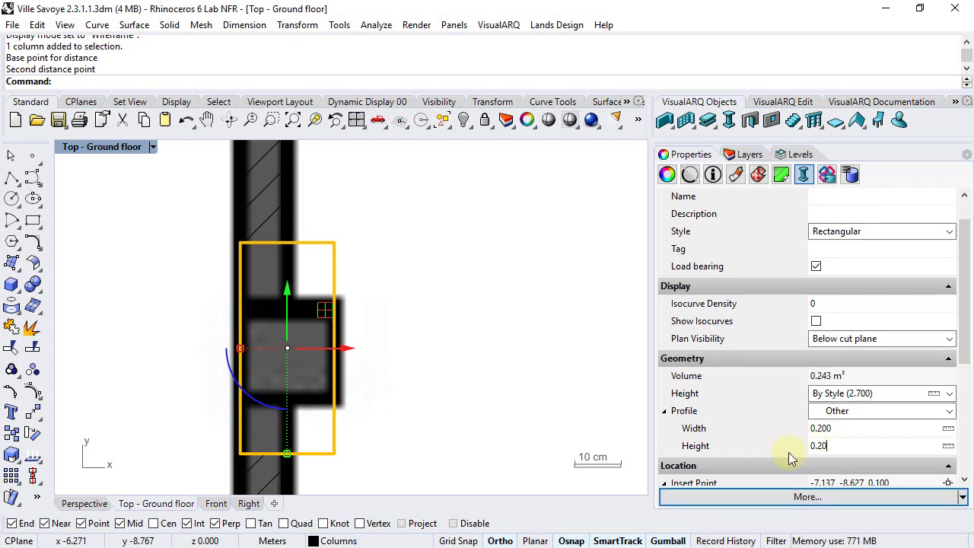
click(840, 430)
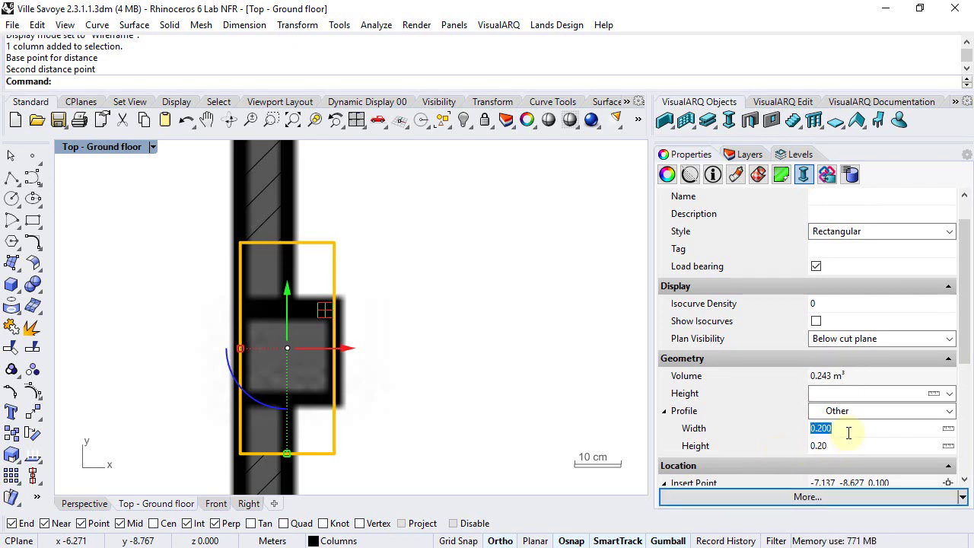
click(508, 360)
- Zoom out, set Ground floor as current level, and Save As Ville Savoye 2.3.3.3dm
scroll(508, 361, down, 10)
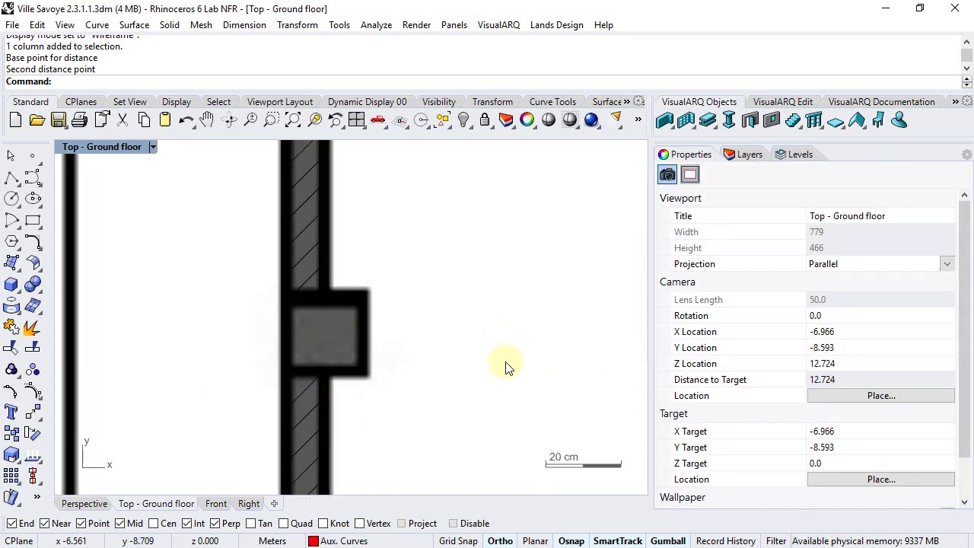
scroll(496, 378, down, 8)
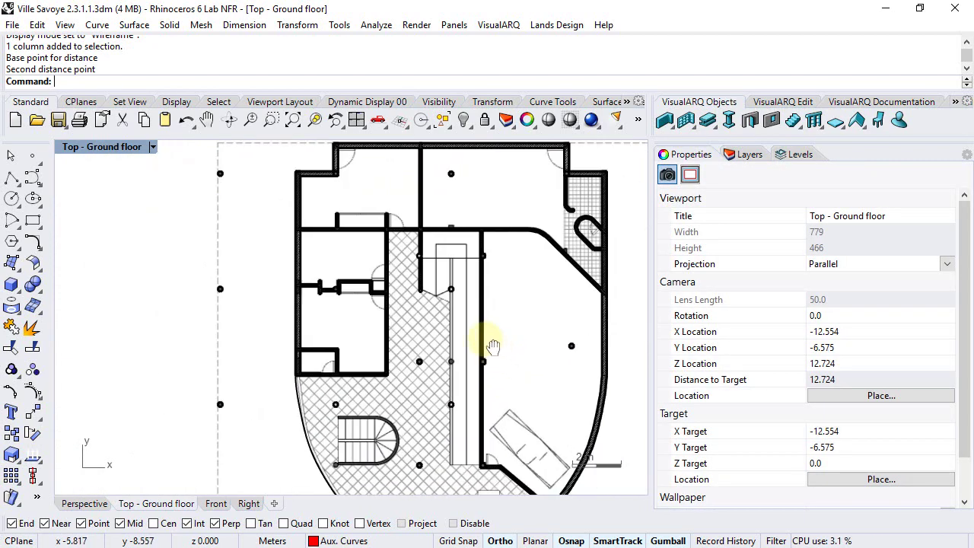
scroll(402, 332, down, 2)
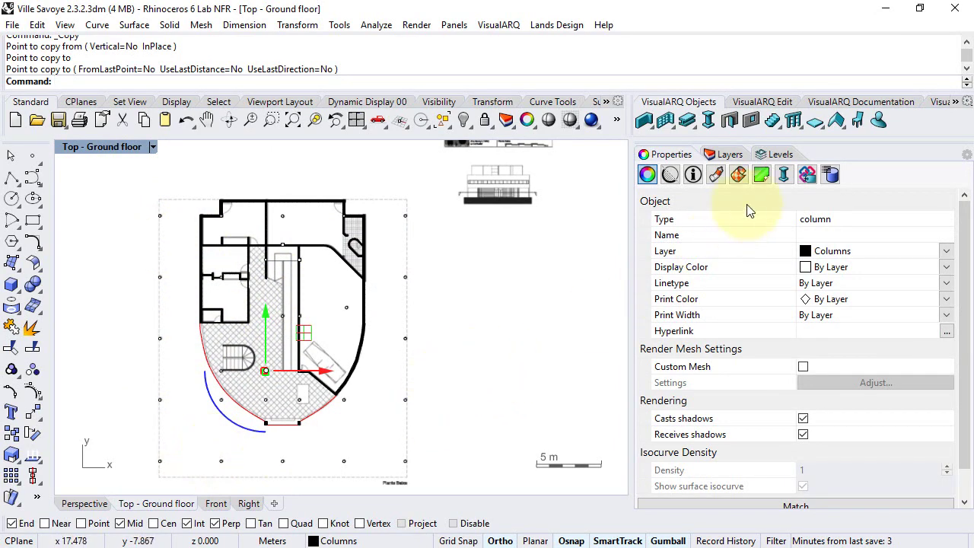
click(778, 154)
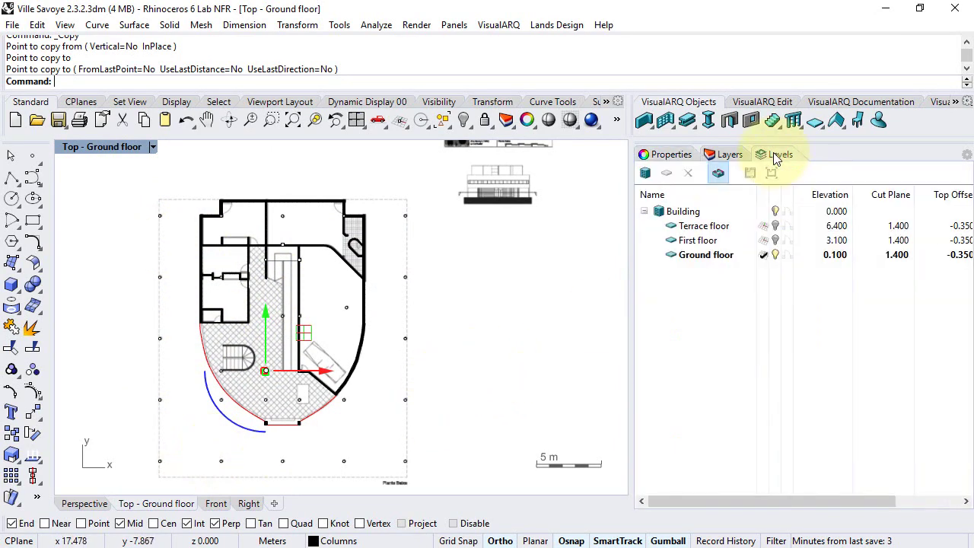
click(764, 256)
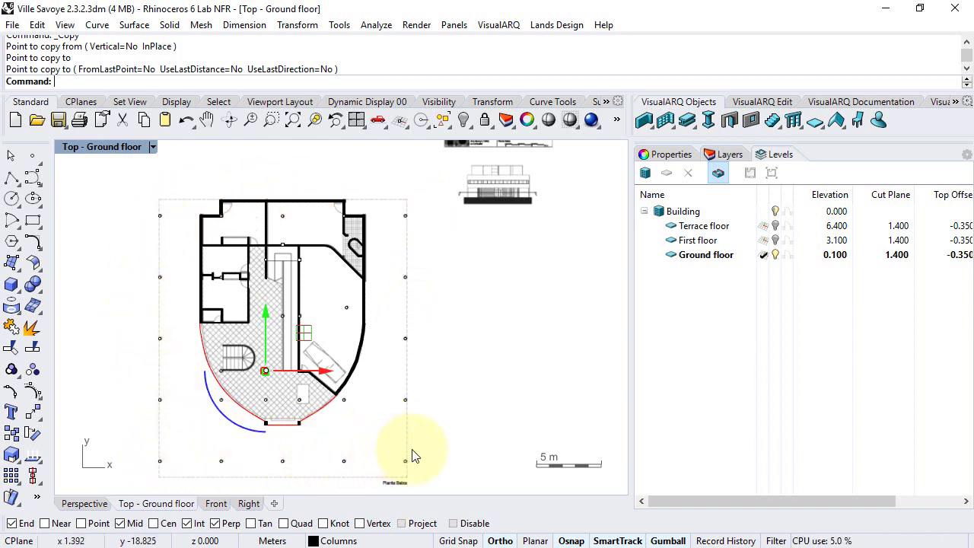
key(Escape)
key(ctrl+shift+s)
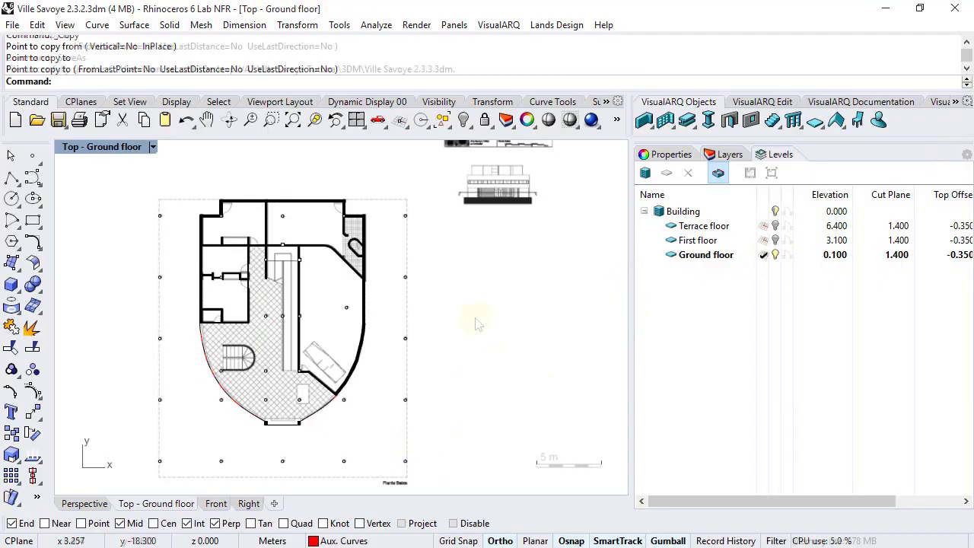
- Select all the ground-floor perimeter columns along the right, bottom and left edges
drag(392, 188, 431, 478)
right_drag(473, 383, 493, 329)
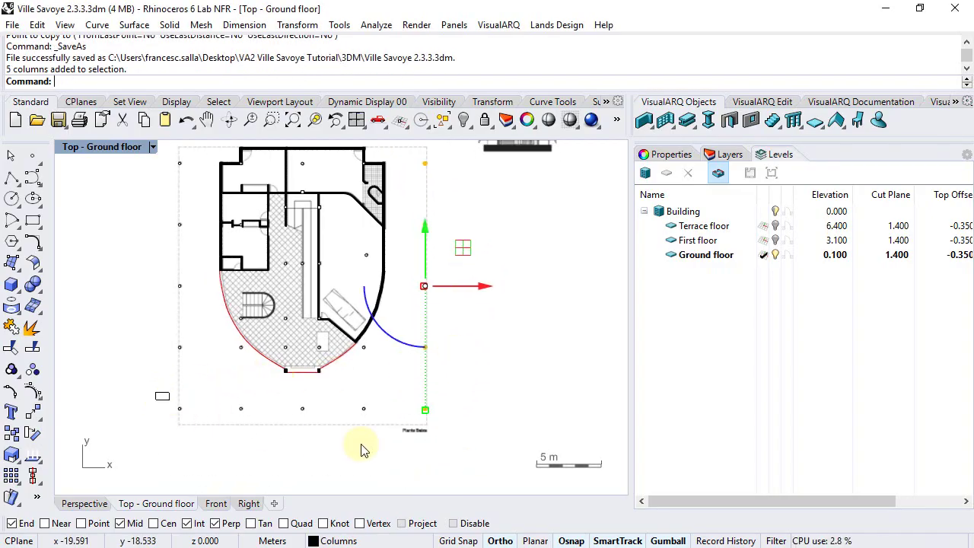
drag(362, 449, 443, 436)
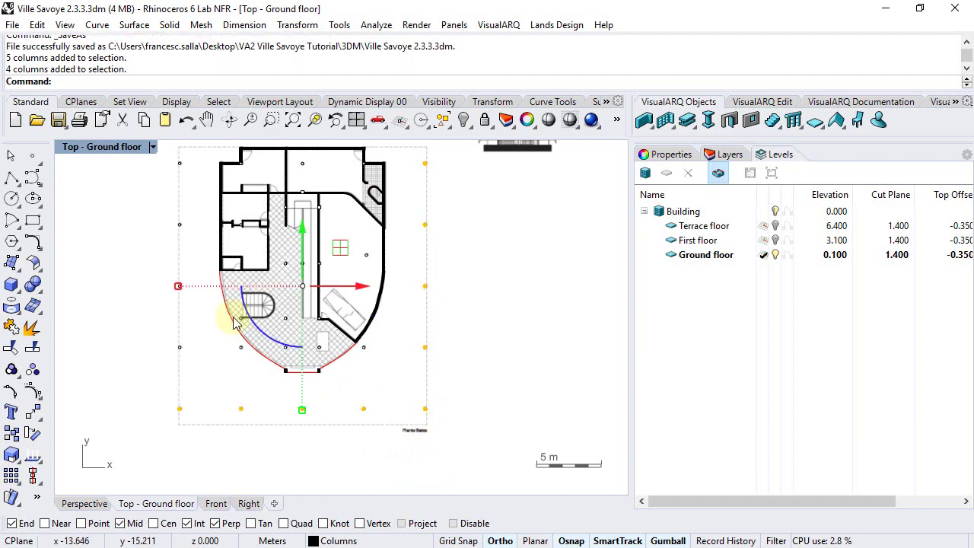
scroll(234, 326, up, 3)
drag(92, 338, 260, 395)
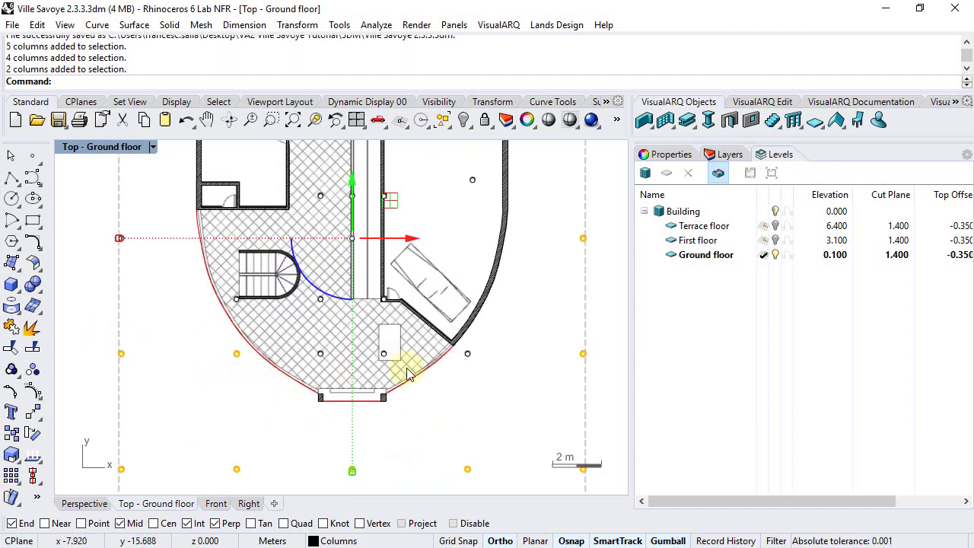
click(466, 355)
scroll(465, 339, down, 4)
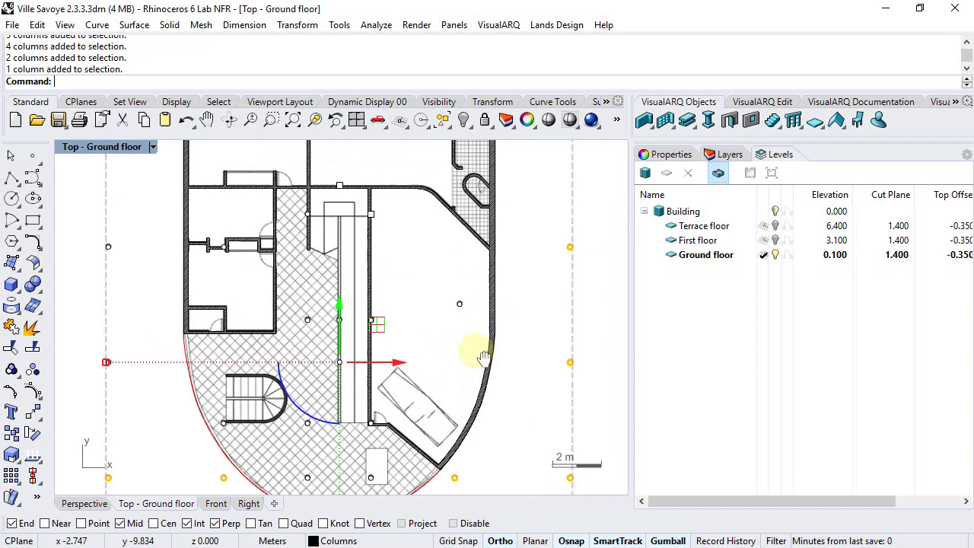
drag(205, 184, 247, 407)
right_drag(304, 405, 278, 370)
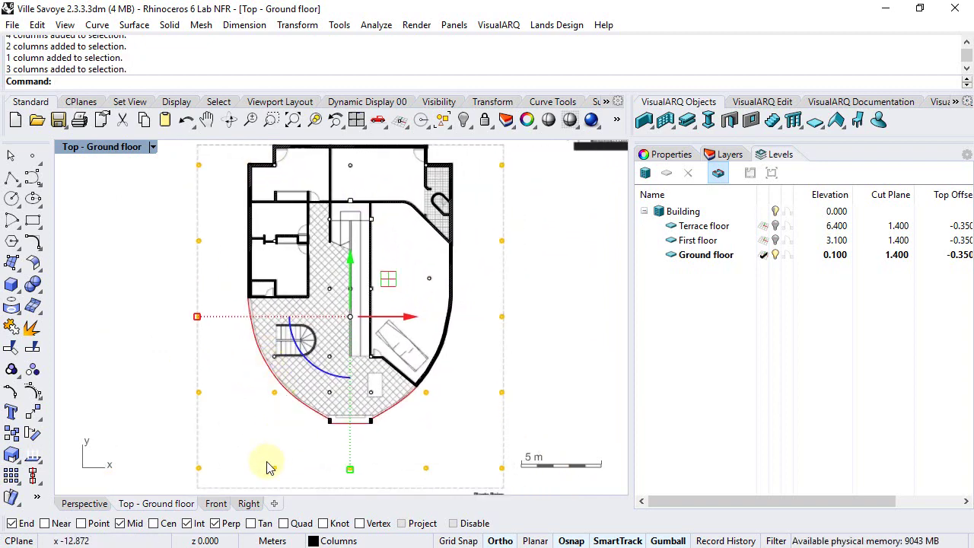
- In the Front view, move the selected columns down 0.1 m with the gumball Z arrow
click(216, 504)
scroll(332, 322, down, 3)
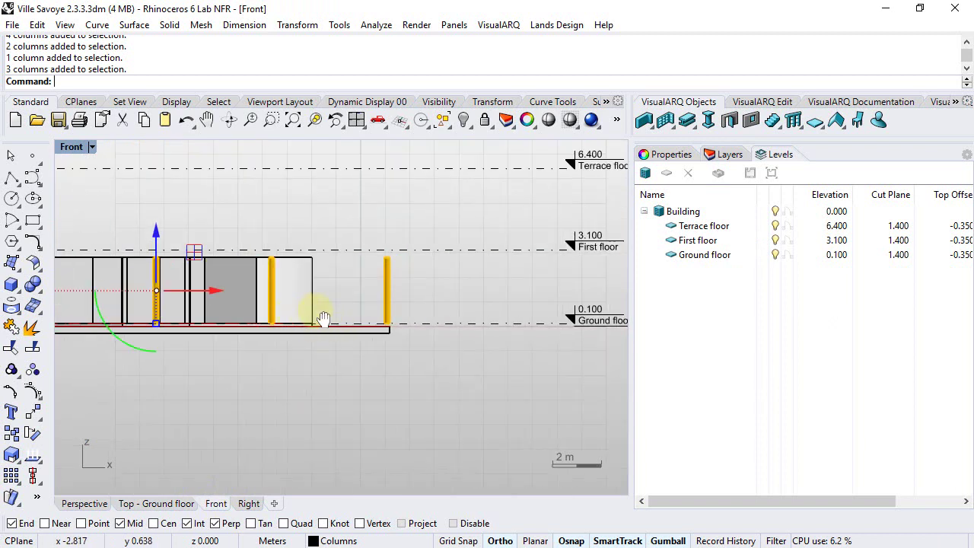
scroll(246, 247, up, 1)
scroll(244, 248, up, 2)
click(197, 239)
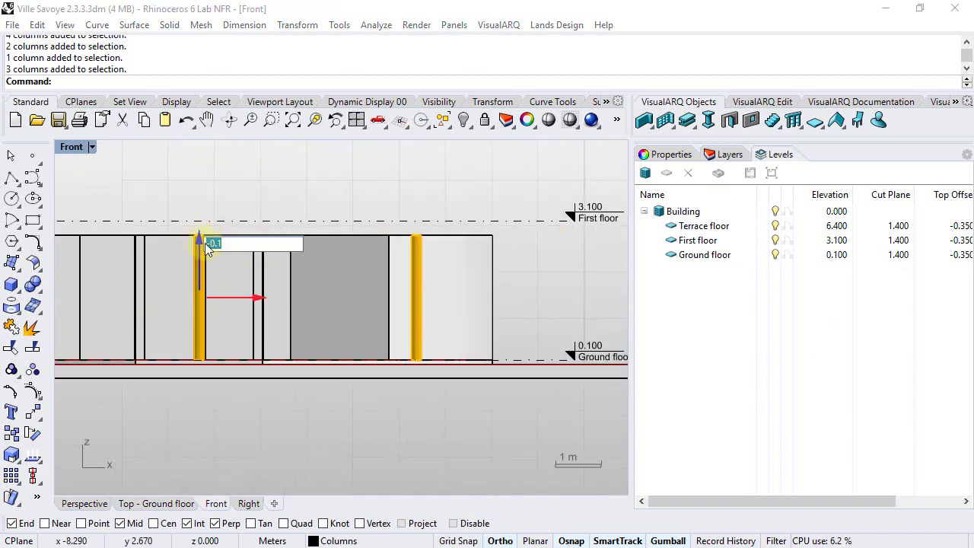
key(Return)
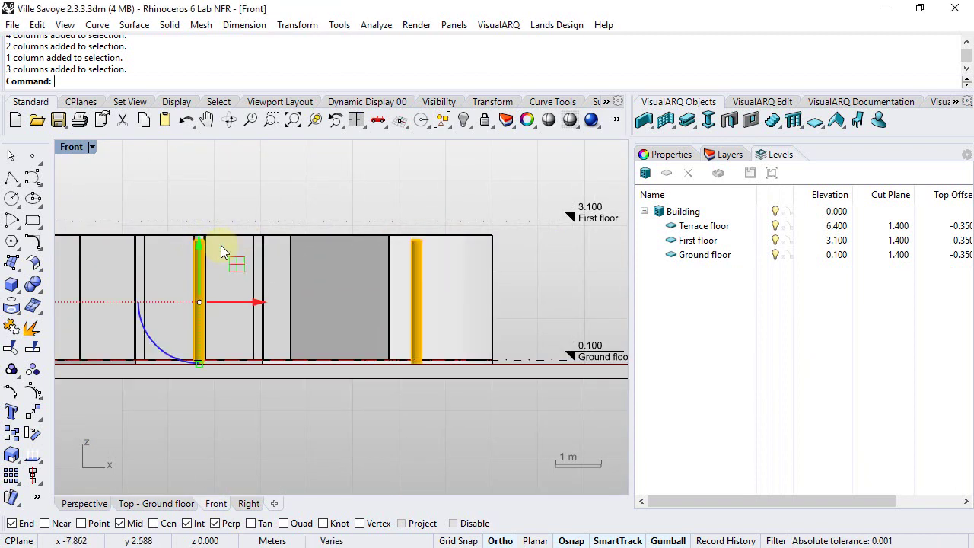
right_drag(330, 305, 353, 282)
scroll(328, 288, up, 2)
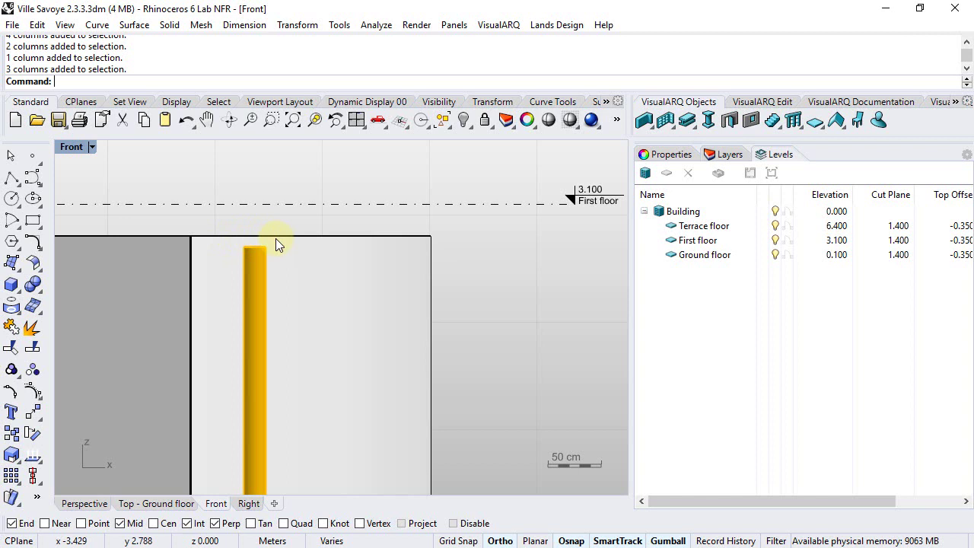
- Set the selected perimeter columns' height to 2.8 in their Column properties
click(669, 155)
click(785, 175)
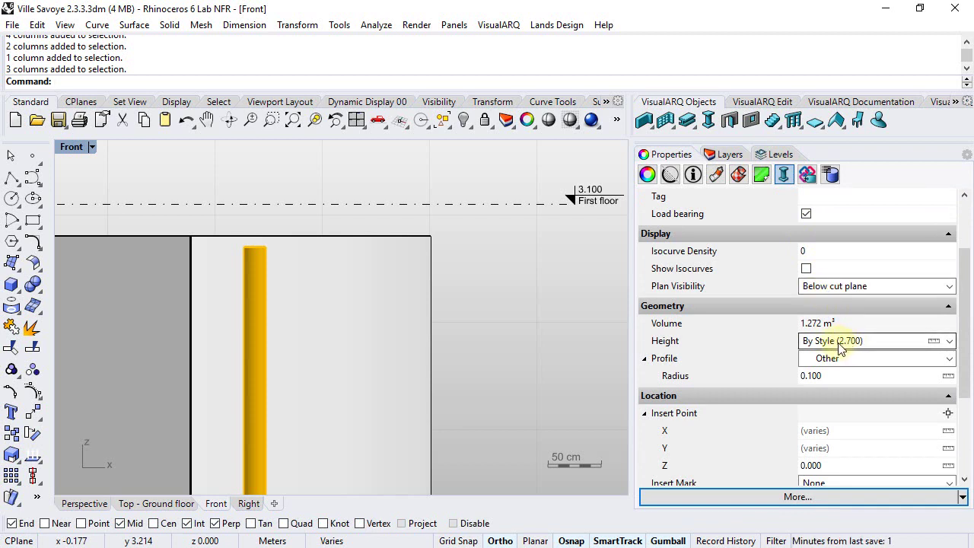
click(840, 344)
text(2.8)
key(Return)
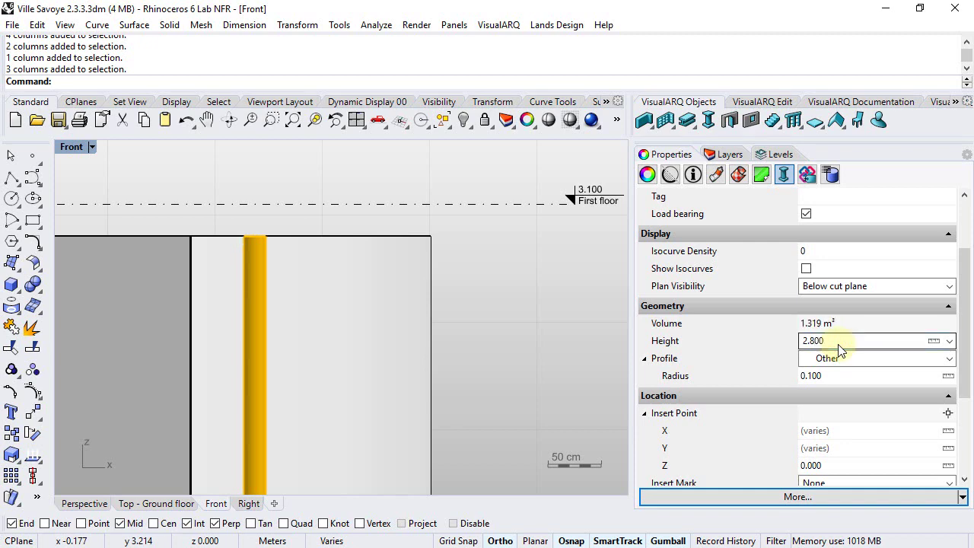